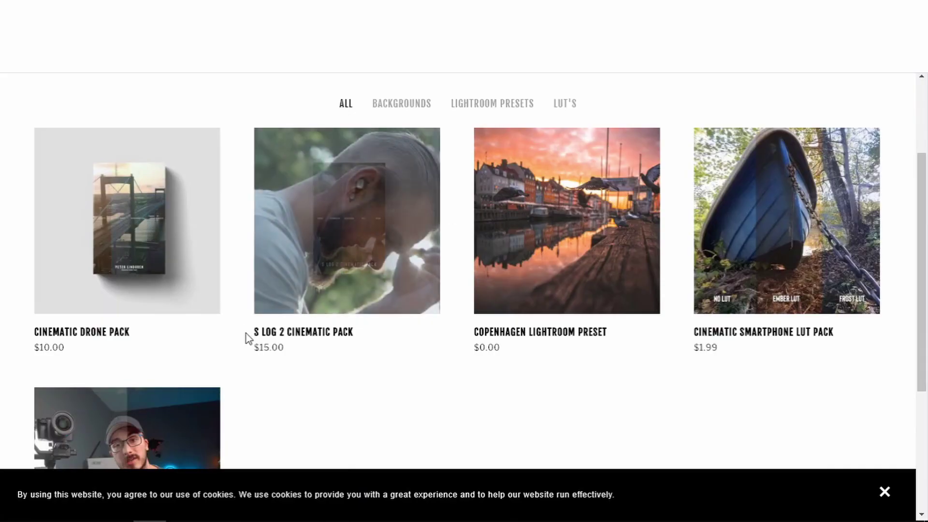
# Open the $15.00 S Log 2 Cinematic Pack product page and scroll through its details
pyautogui.click(365, 276)
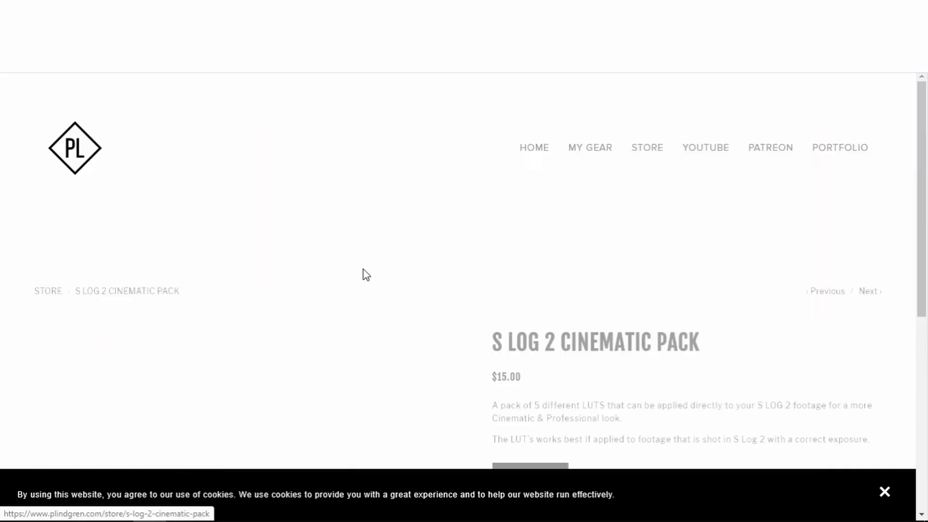
pyautogui.scroll(-5, 478, 313)
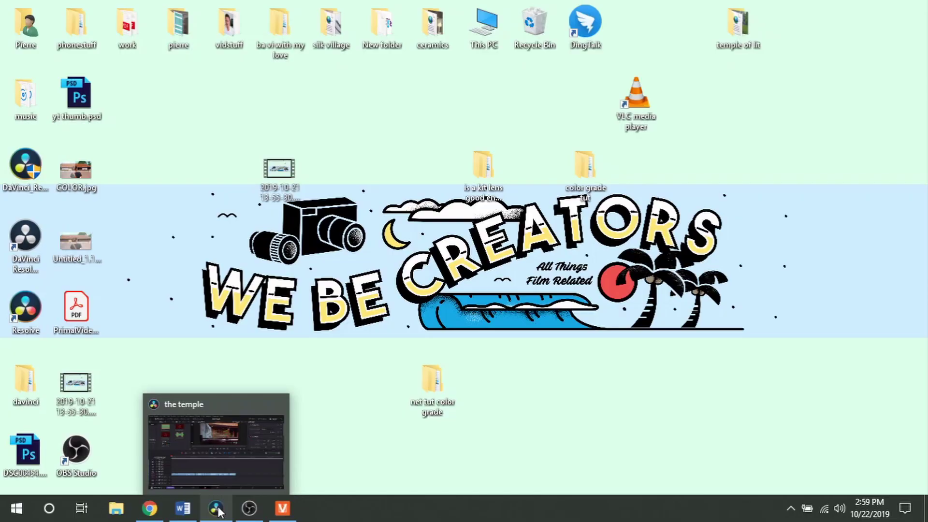
# Restore the temple project in Resolve, scrub its timeline footage, and switch to the Color page
pyautogui.click(217, 509)
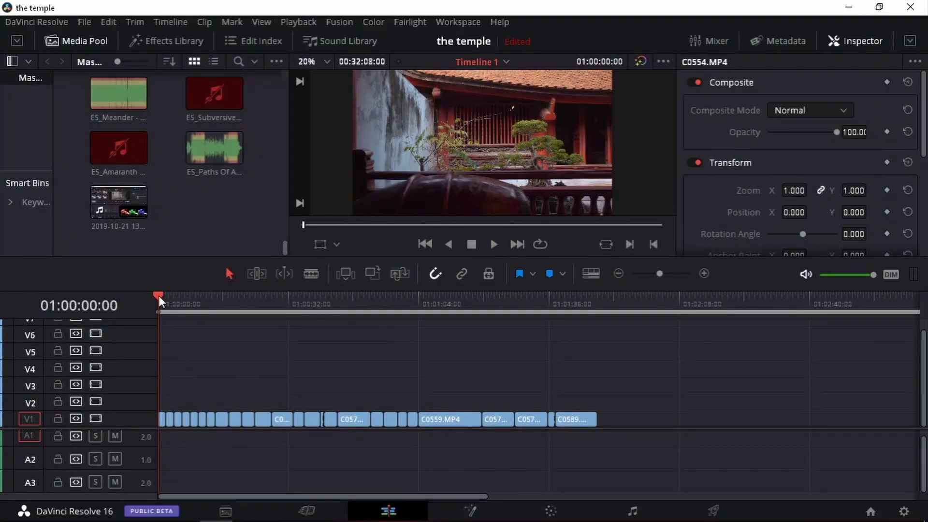
pyautogui.moveTo(158, 295)
pyautogui.mouseDown()
pyautogui.moveTo(311, 306)
pyautogui.moveTo(157, 309)
pyautogui.mouseUp()
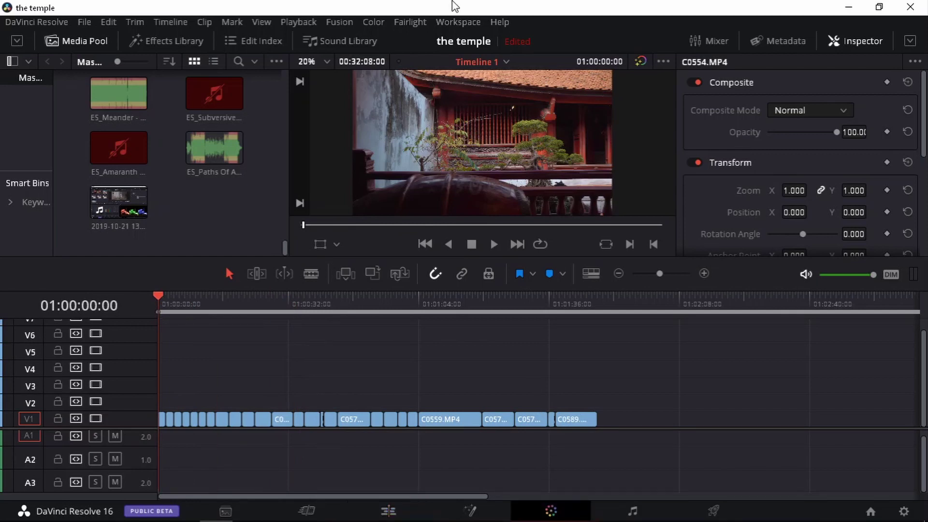
pyautogui.hotkey('shift', '6')
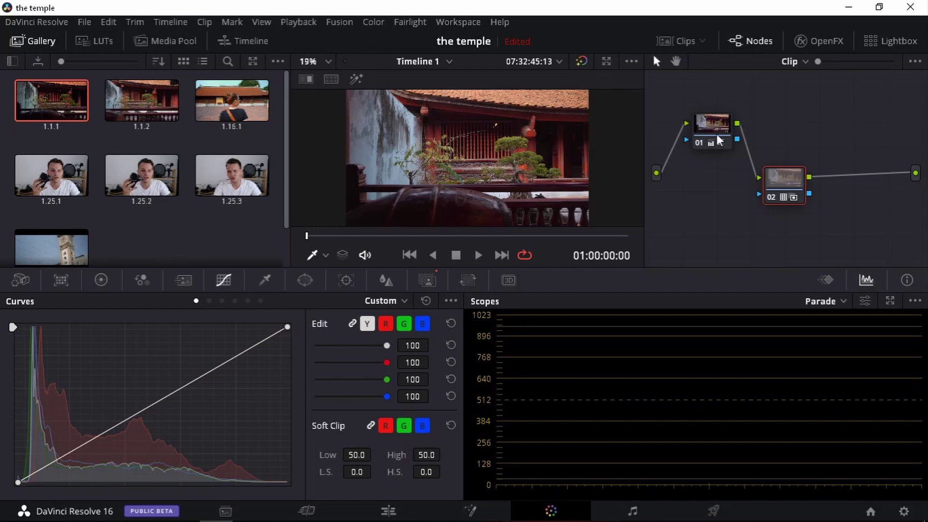
# Reset all grades and nodes on the temple clip to start fresh
pyautogui.click(372, 22)
pyautogui.moveTo(546, 61)
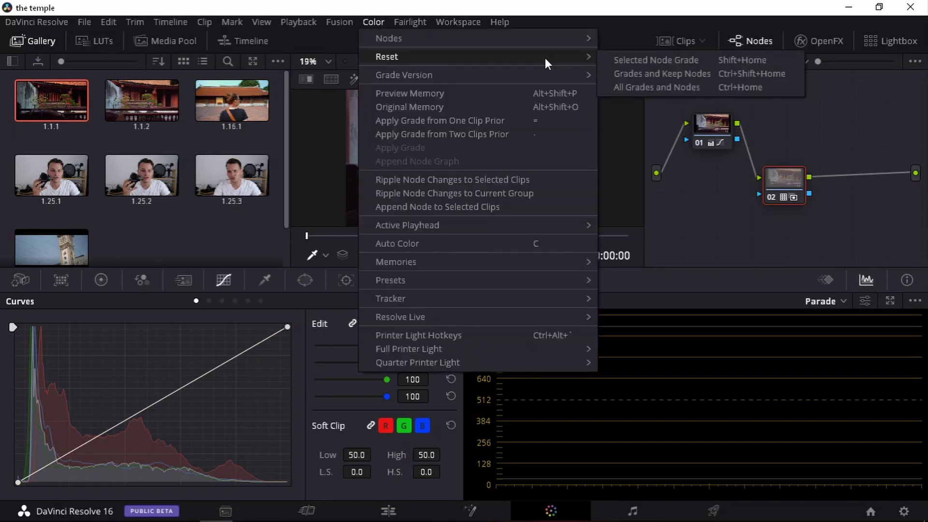
pyautogui.click(676, 88)
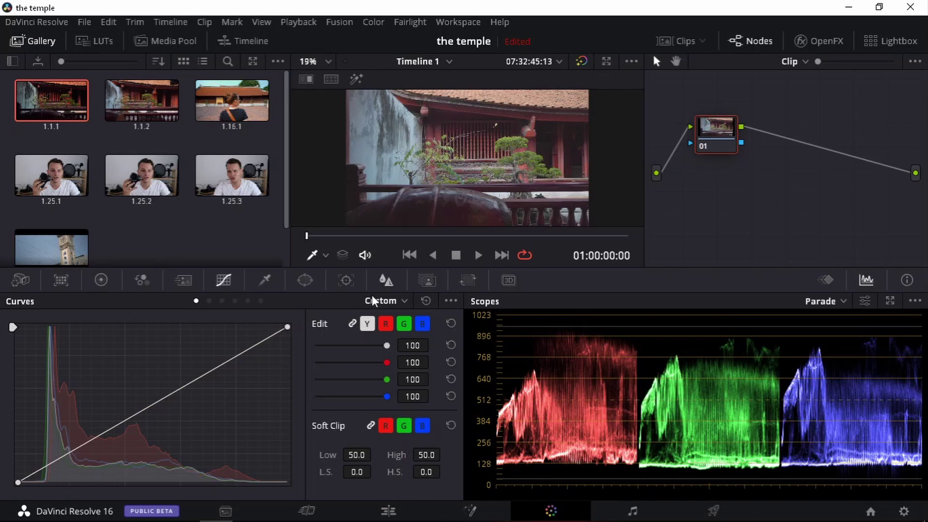
# Unlink the RGB custom curves, raising the red curve and lowering the blue on node 01
pyautogui.click(366, 148)
pyautogui.click(350, 322)
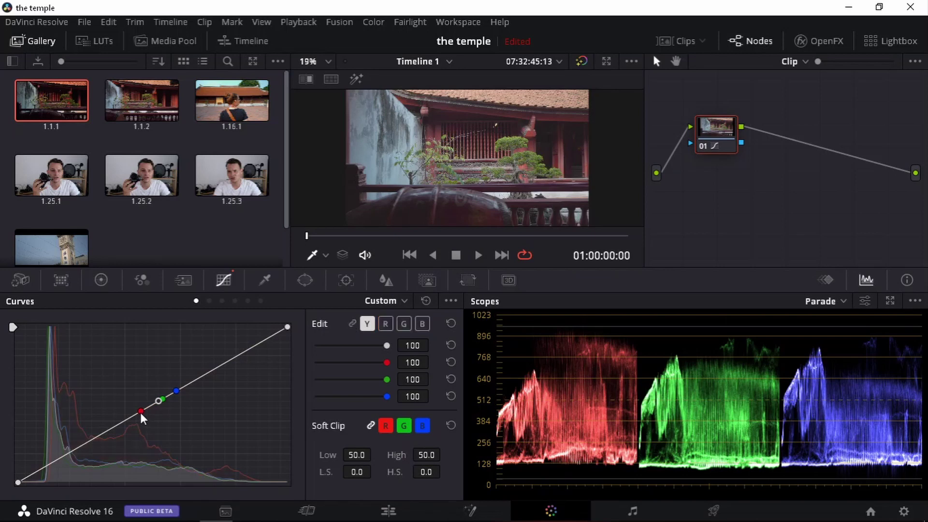
pyautogui.moveTo(140, 413); pyautogui.dragTo(141, 400)
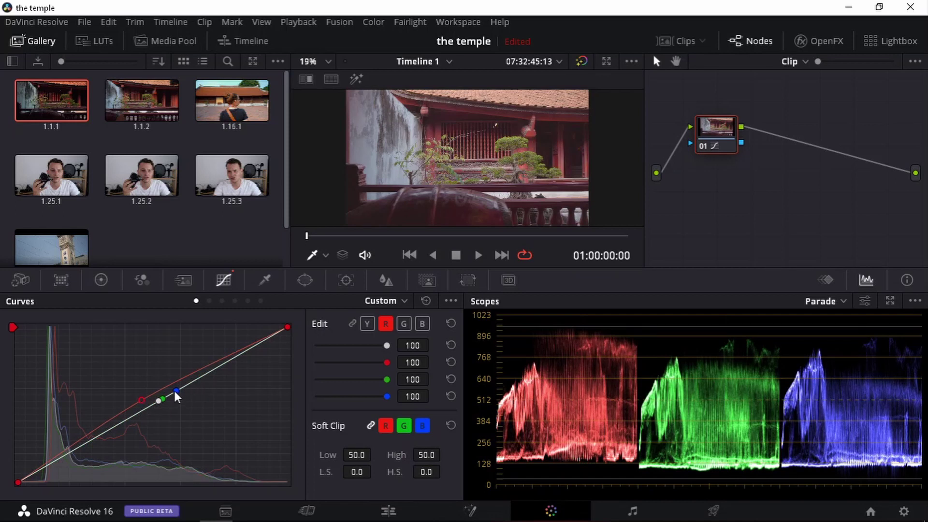
pyautogui.moveTo(174, 391); pyautogui.dragTo(175, 398)
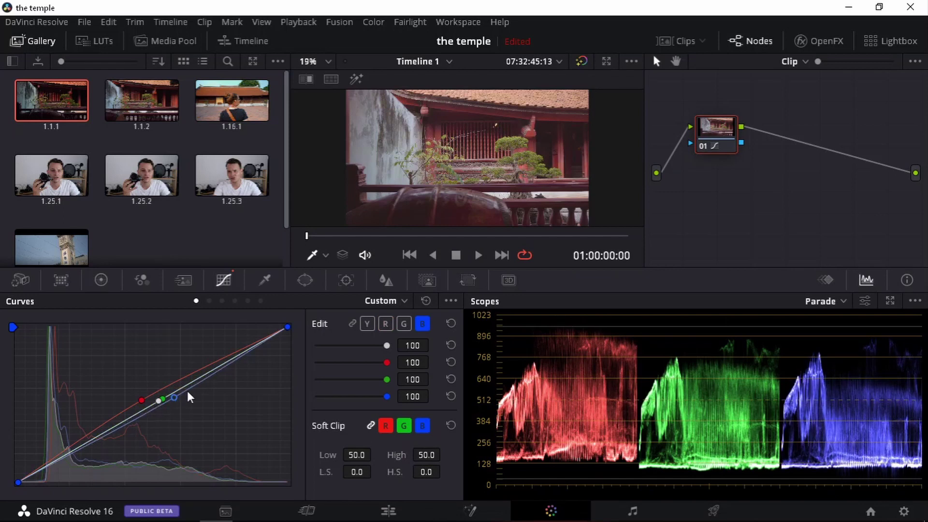
pyautogui.moveTo(723, 127); pyautogui.dragTo(711, 116)
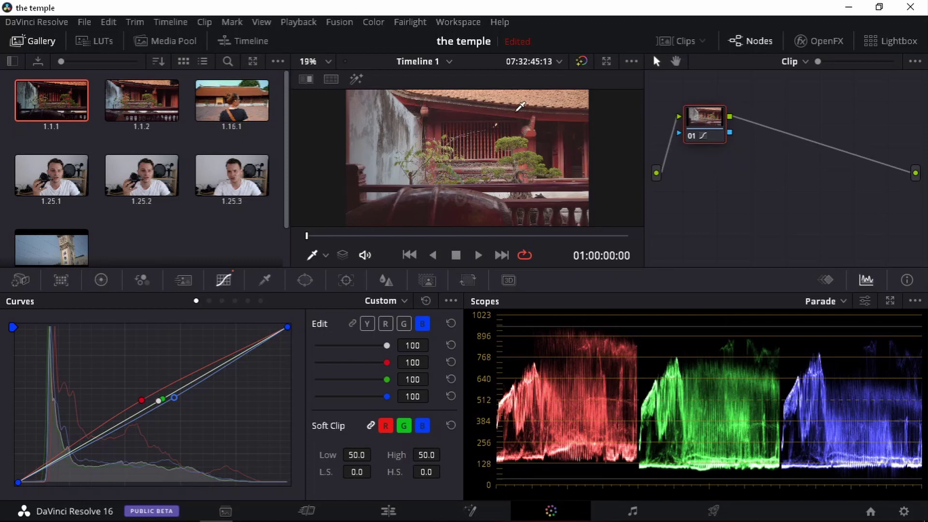
# Hide the Gallery and drag the primary Temp value down to -490 in Color Wheels
pyautogui.click(34, 41)
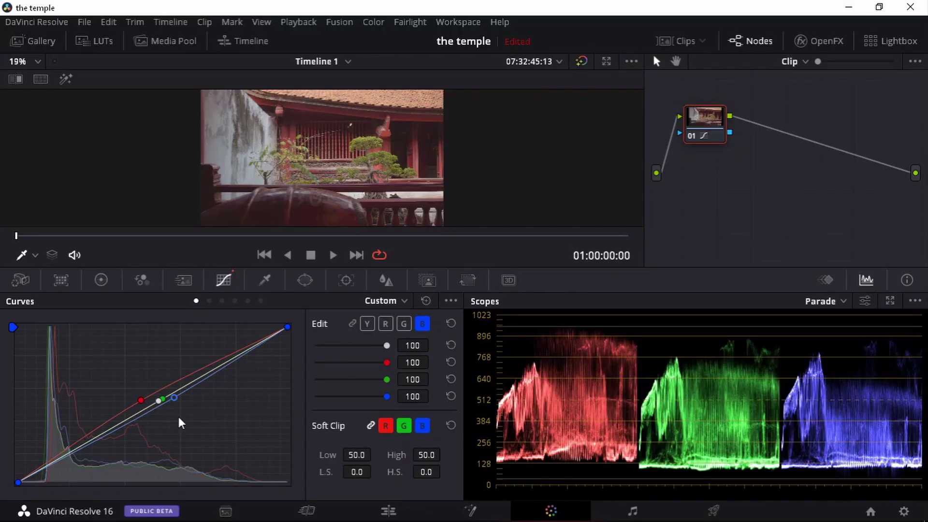
pyautogui.click(99, 279)
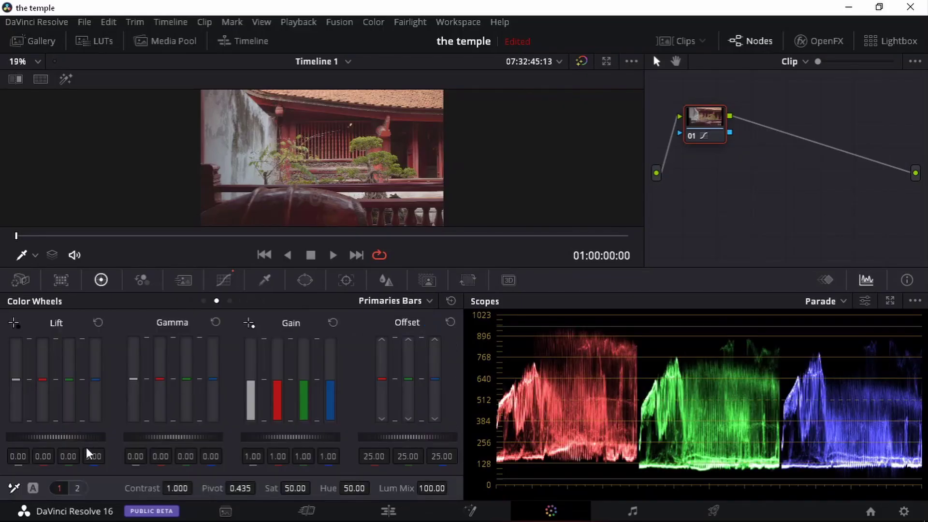
pyautogui.click(77, 487)
pyautogui.moveTo(137, 488); pyautogui.dragTo(34, 488)
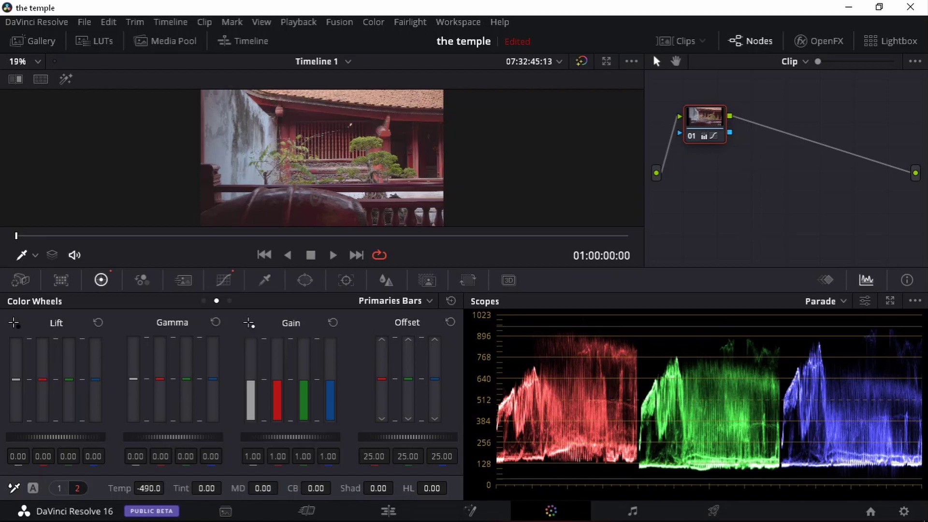
# Set the Lift master wheel to -0.02 and the Gain master wheel to 1.10
pyautogui.moveTo(55, 437); pyautogui.dragTo(46, 437)
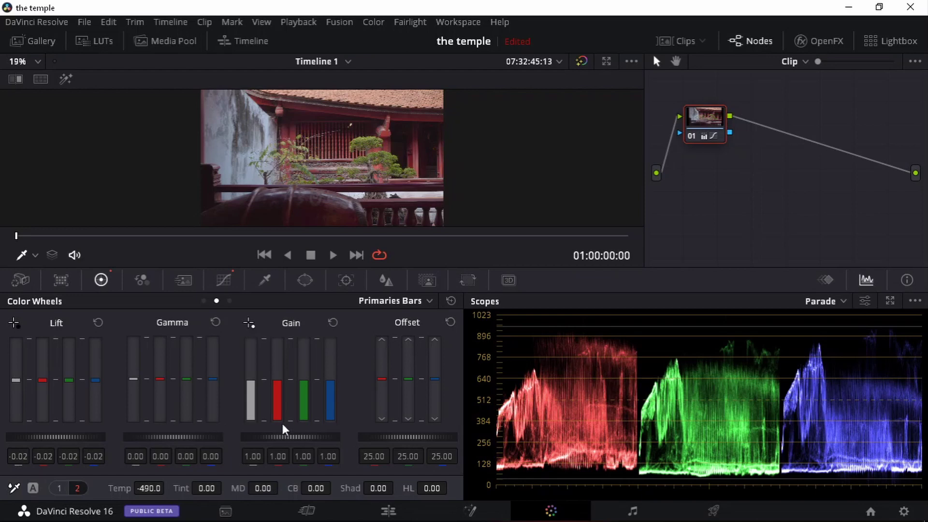
pyautogui.moveTo(258, 434); pyautogui.dragTo(278, 434)
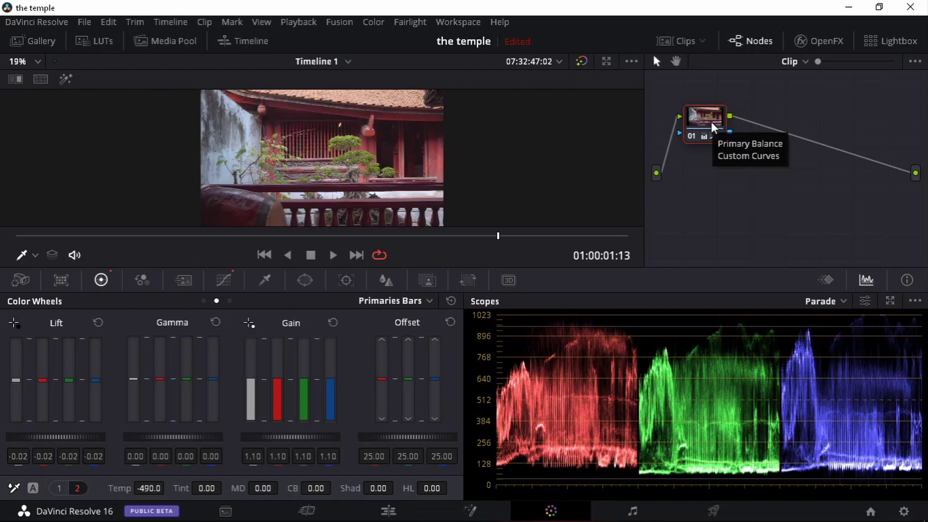
# Add serial node 02 below node 01 and set its Key Output Gain to 0.4
pyautogui.hotkey('alt', 's')
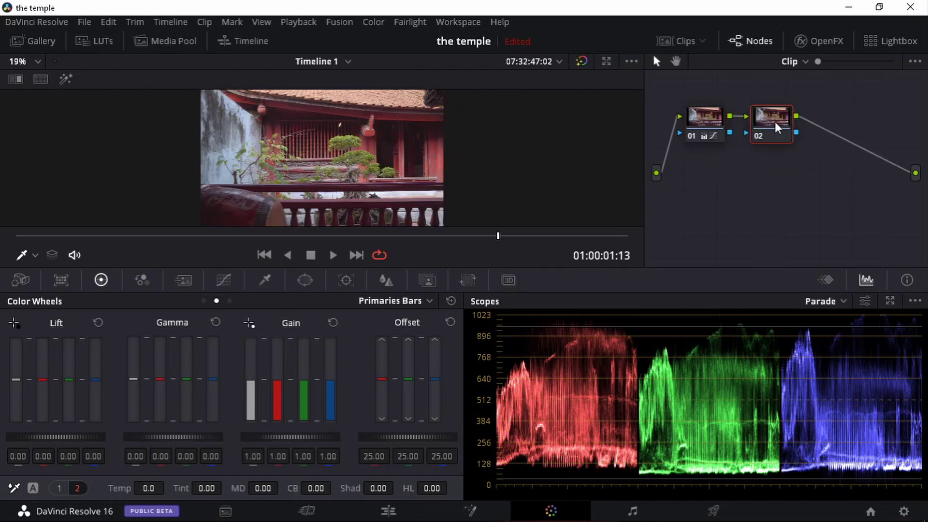
pyautogui.moveTo(775, 122); pyautogui.dragTo(778, 185)
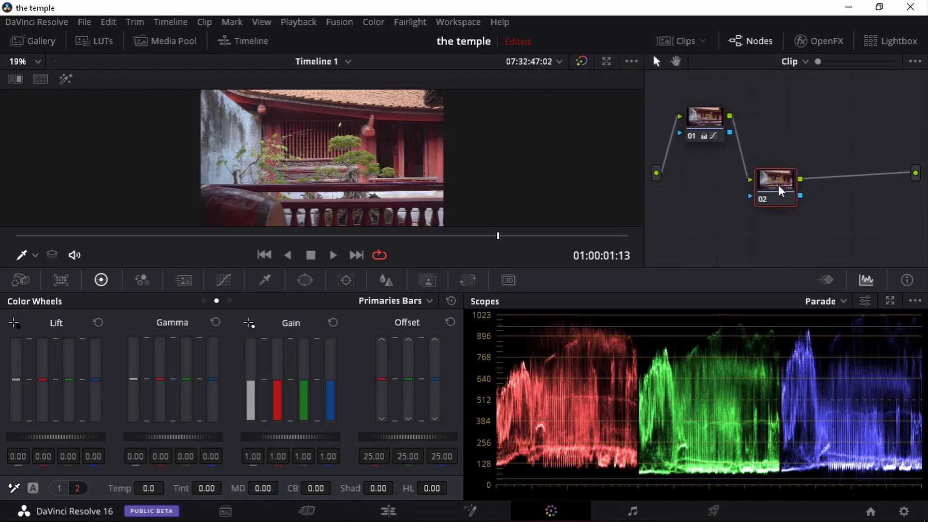
pyautogui.click(428, 281)
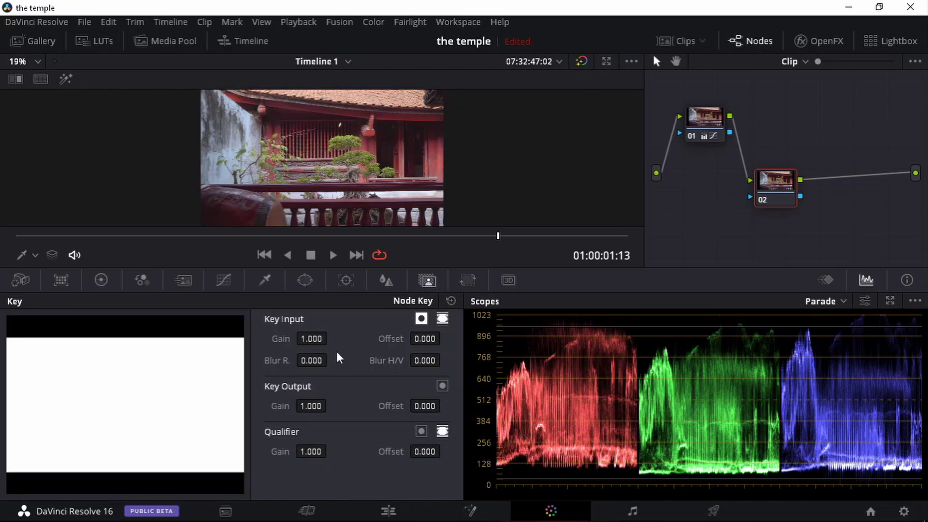
pyautogui.click(312, 407)
pyautogui.press('BackSpace')
pyautogui.press('BackSpace')
pyautogui.press('BackSpace')
pyautogui.press('BackSpace')
pyautogui.press('BackSpace')
pyautogui.write('0.4')
pyautogui.press('Return')
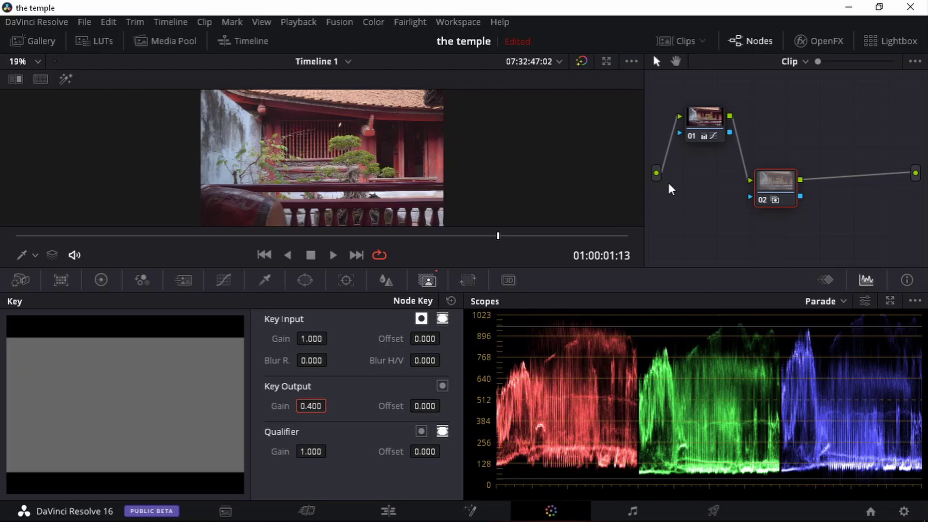
# Find the SPLIT LUT in the LUTs browser and drop it onto node 02
pyautogui.click(80, 39)
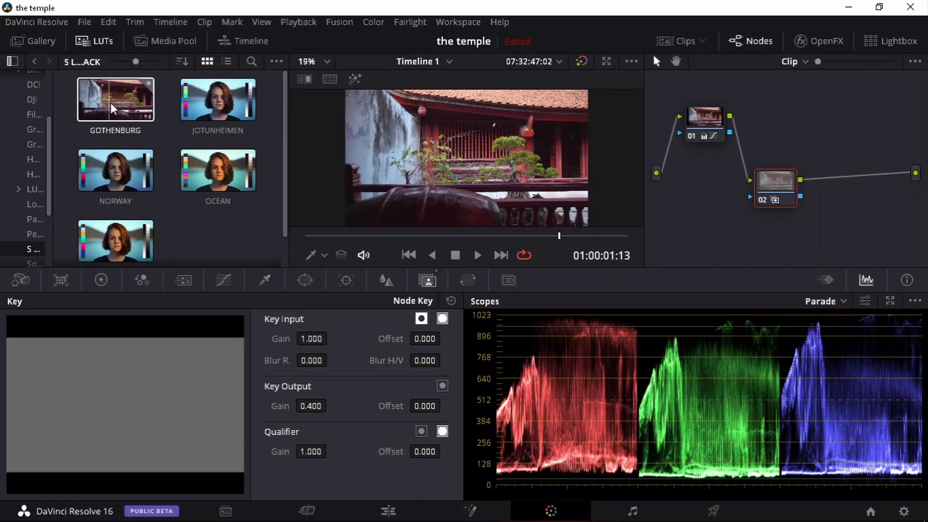
pyautogui.scroll(-1, 194, 211)
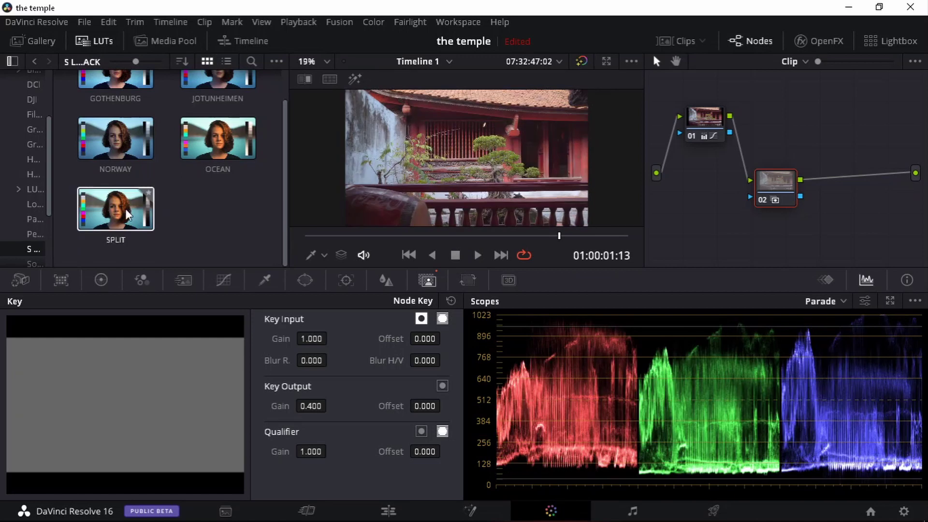
pyautogui.moveTo(118, 208); pyautogui.dragTo(792, 178)
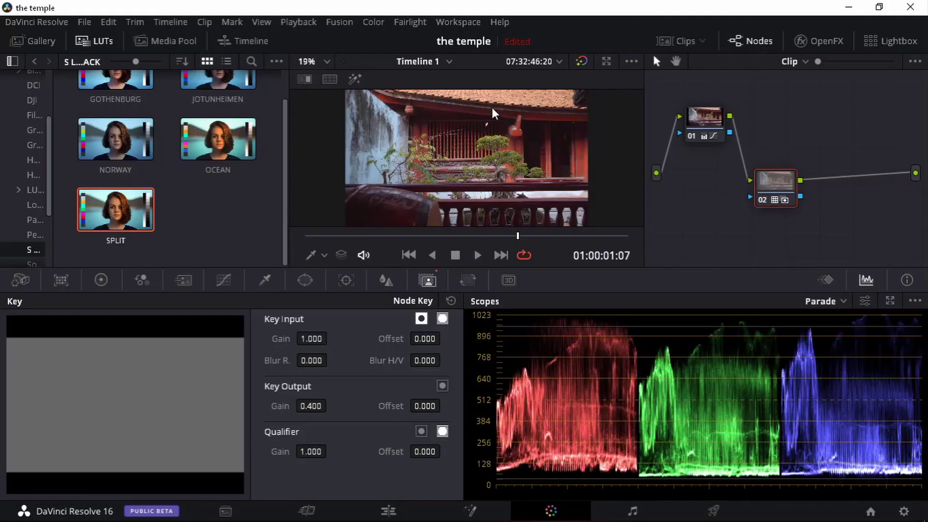
# Save a gallery still of the current grade and show the timeline clips strip
pyautogui.rightClick(468, 141)
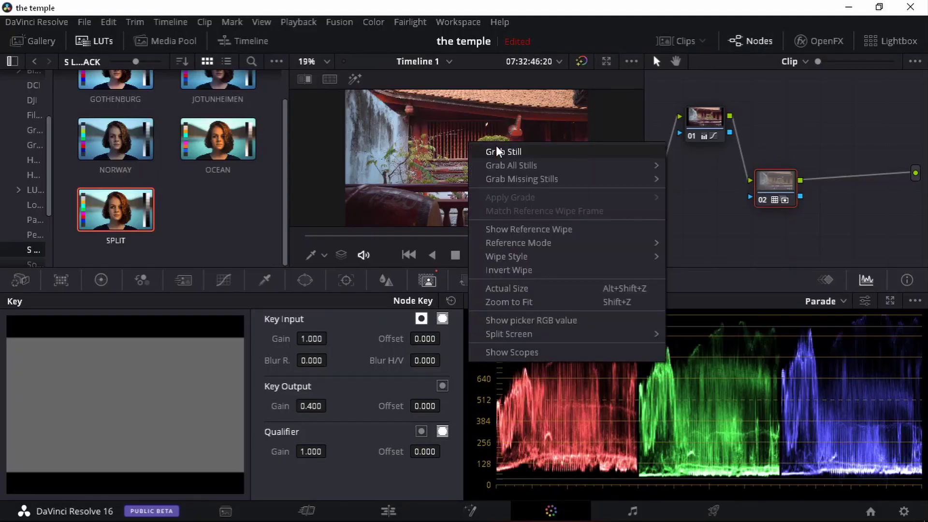
pyautogui.click(535, 154)
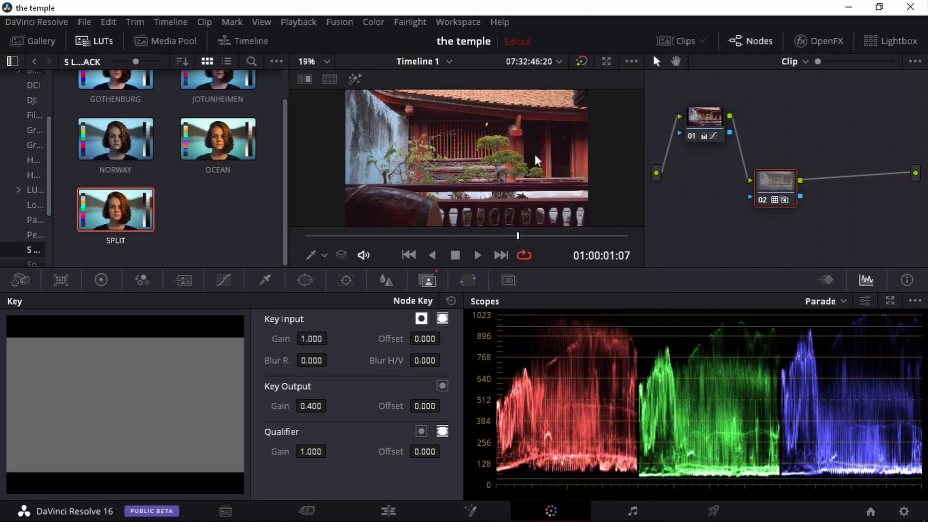
pyautogui.click(667, 42)
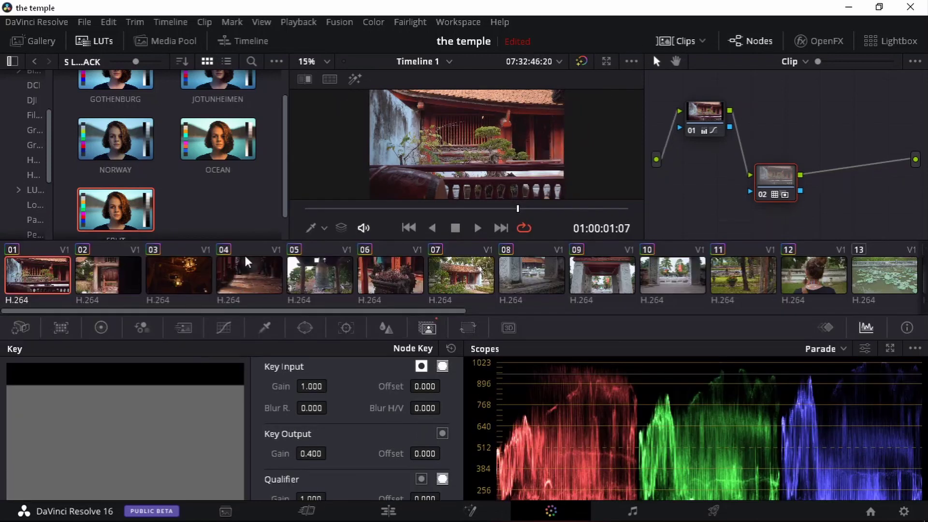
# Select clips 02 through 12 and reset all their grades and nodes
pyautogui.click(92, 279)
pyautogui.moveTo(182, 312); pyautogui.dragTo(345, 311)
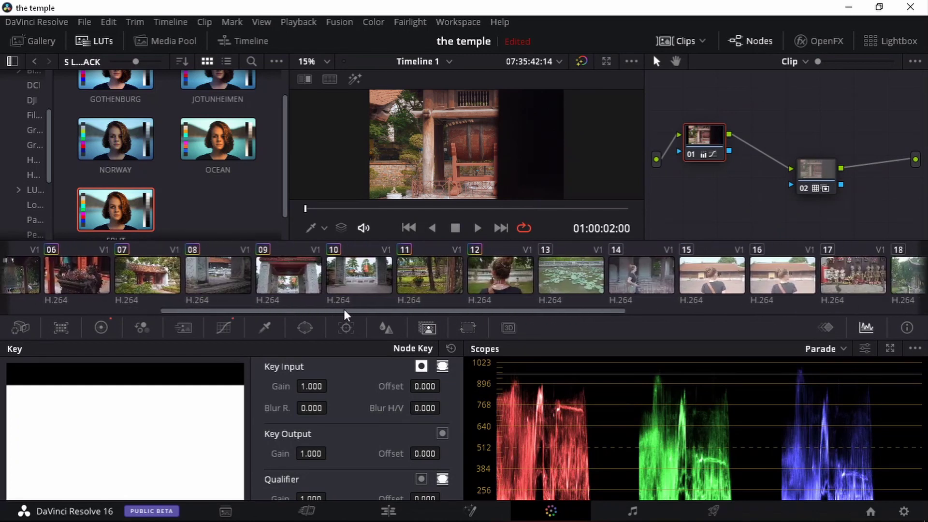
pyautogui.keyDown('shift'); pyautogui.click(489, 282); pyautogui.keyUp('shift')
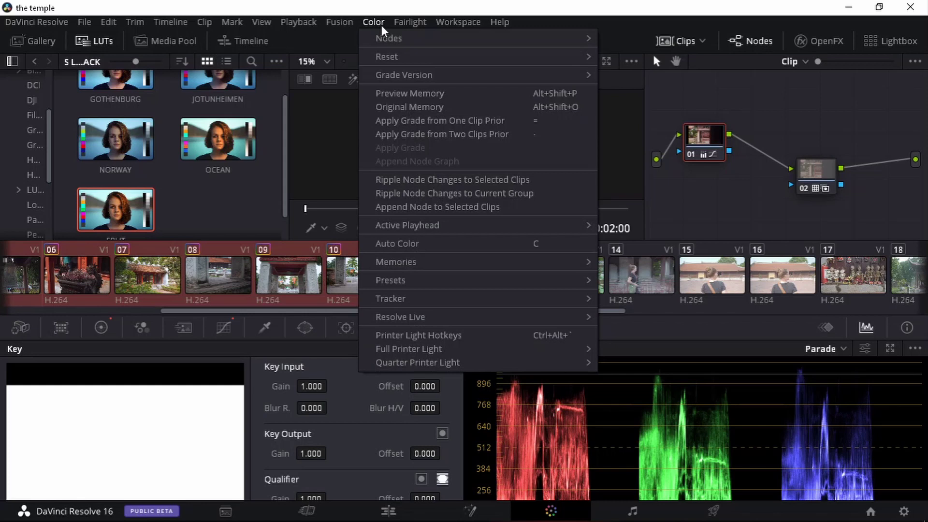
pyautogui.moveTo(535, 56)
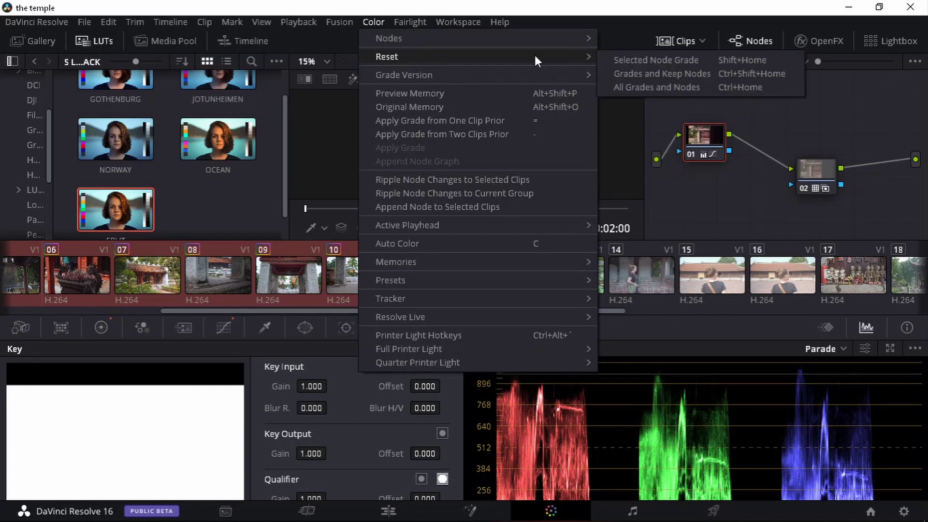
pyautogui.click(671, 85)
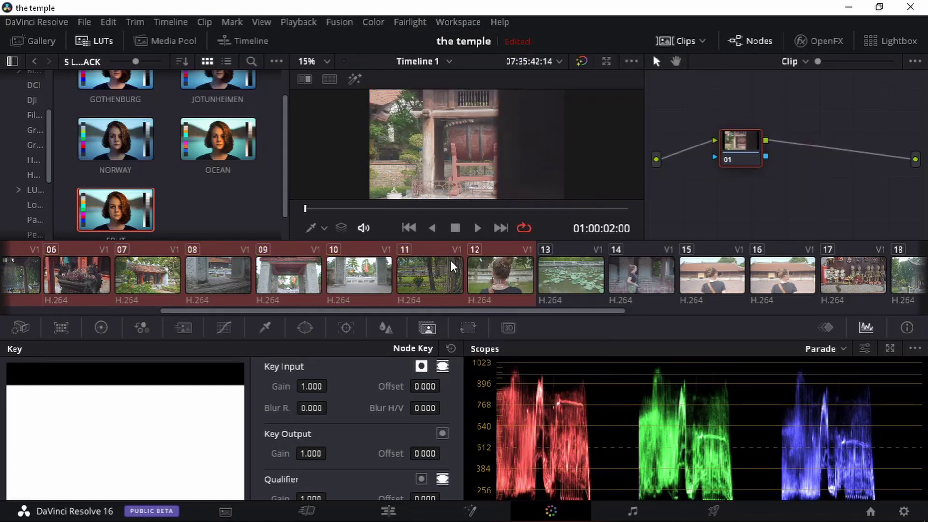
pyautogui.moveTo(448, 310); pyautogui.dragTo(187, 312)
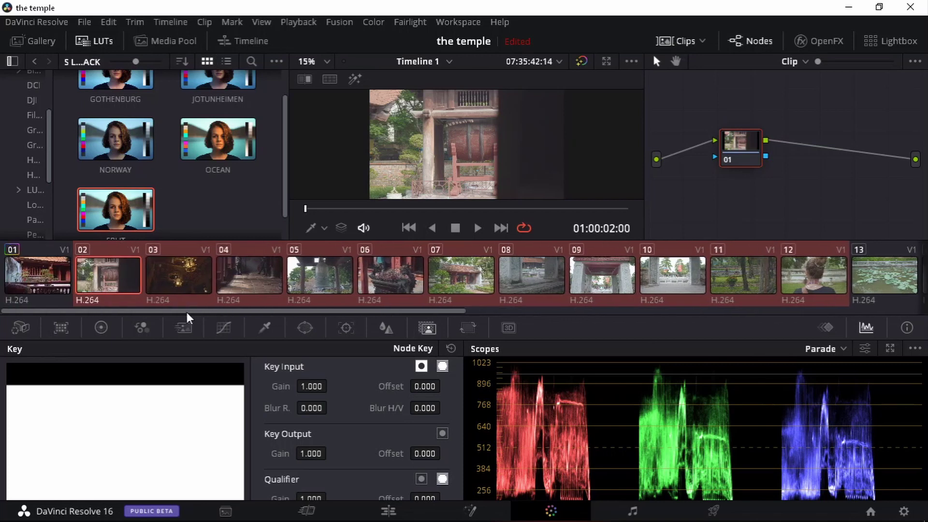
# Keep only clip 02 selected, then hide the LUT browser and clips strip
pyautogui.click(97, 276)
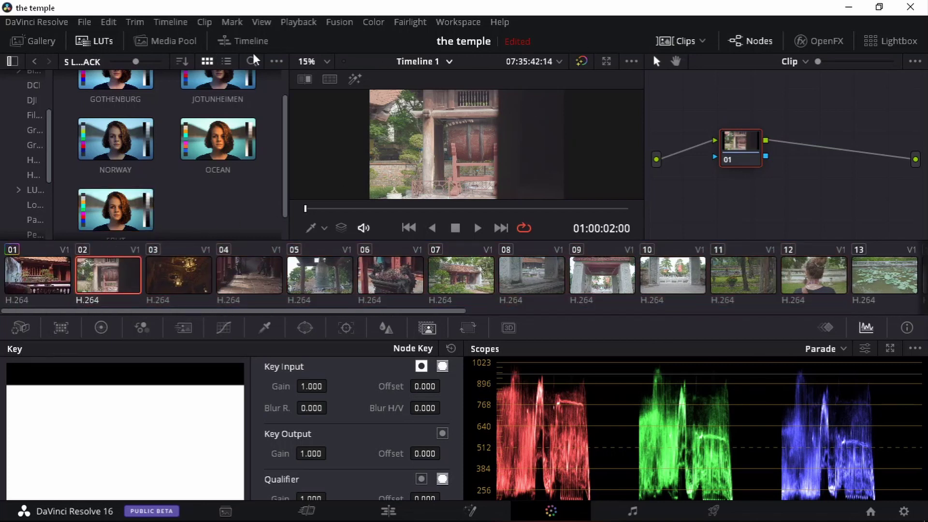
pyautogui.click(83, 40)
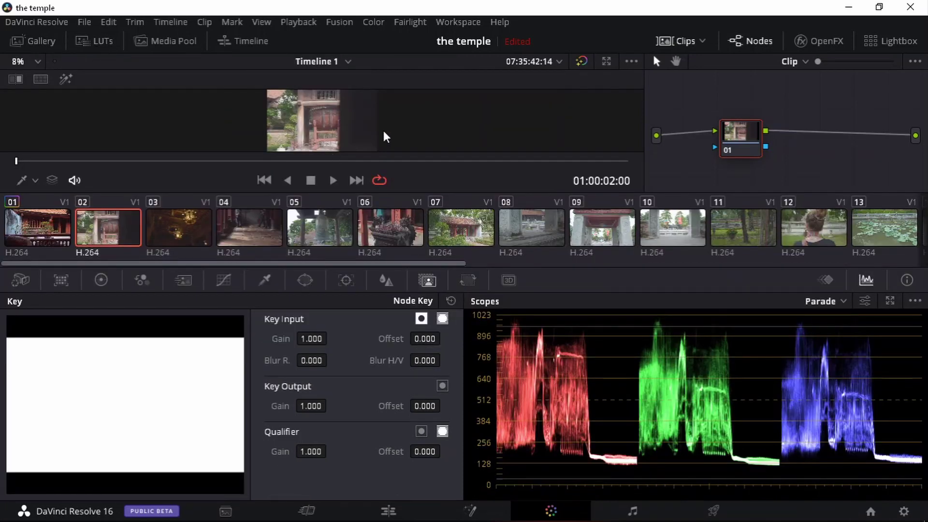
pyautogui.click(680, 41)
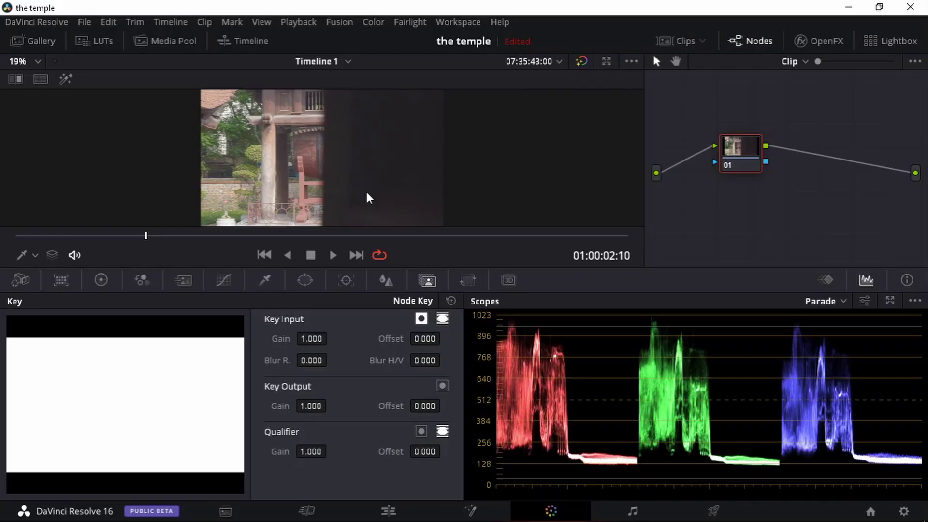
# Drag gallery still 1.1.2 onto clip 02's node graph and review it in full-screen viewer
pyautogui.click(34, 44)
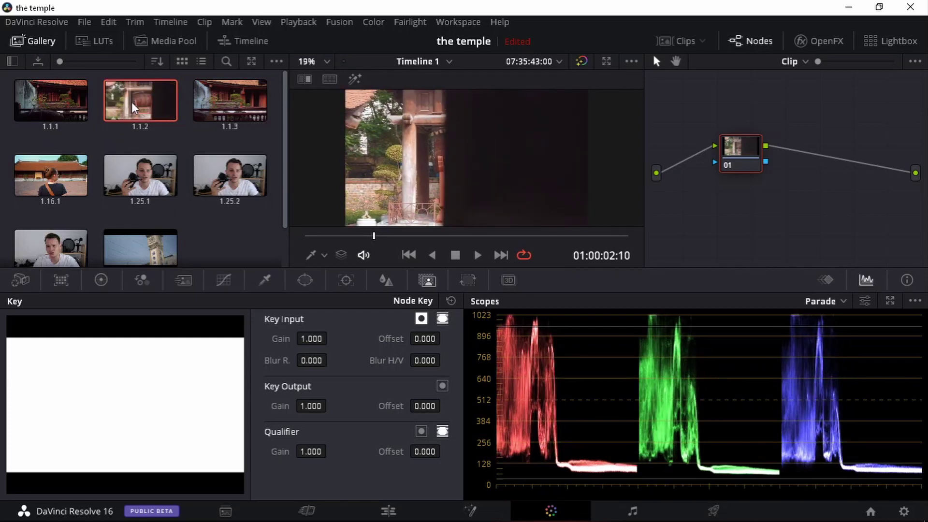
pyautogui.moveTo(134, 103); pyautogui.dragTo(721, 245)
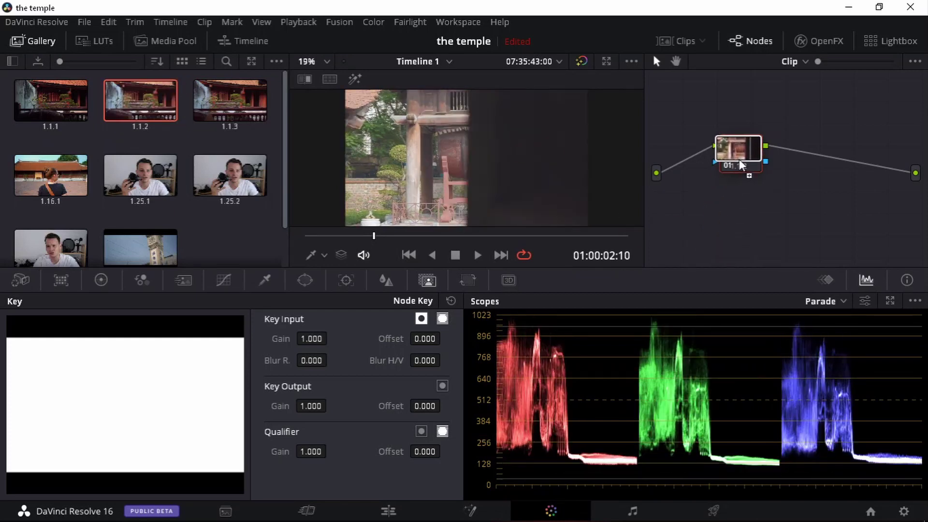
pyautogui.moveTo(738, 159); pyautogui.dragTo(739, 159)
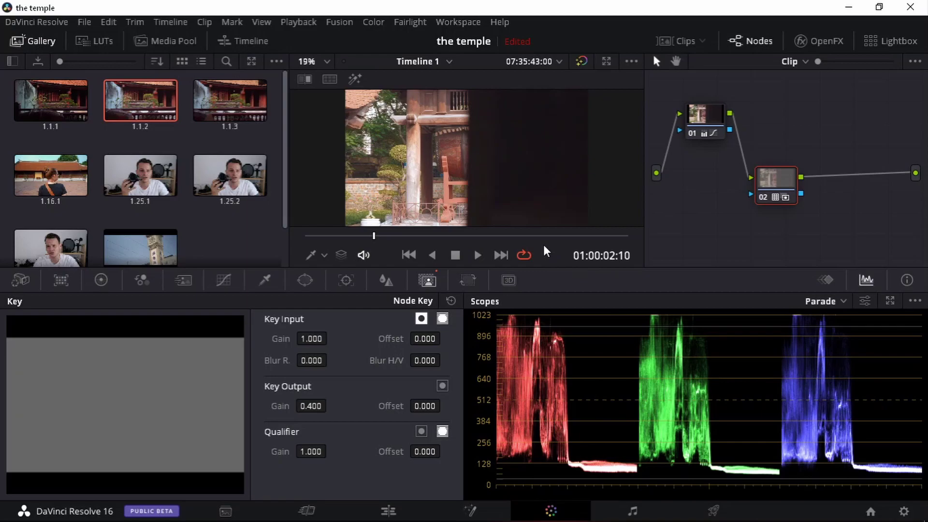
pyautogui.hotkey('ctrl', 'f')
# On clip 02's node 01, set Temp to -710, Lift to -0.05 and Gain to 1.03
pyautogui.click(706, 123)
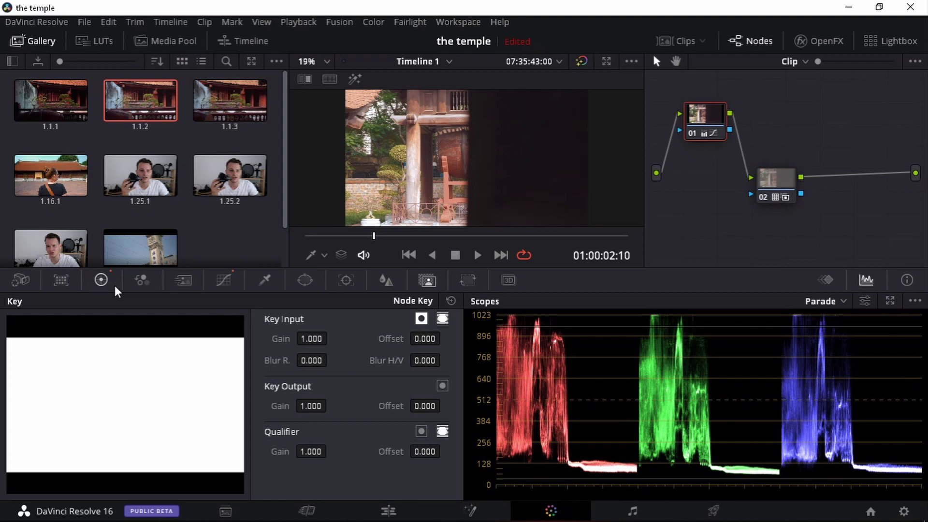
pyautogui.click(101, 280)
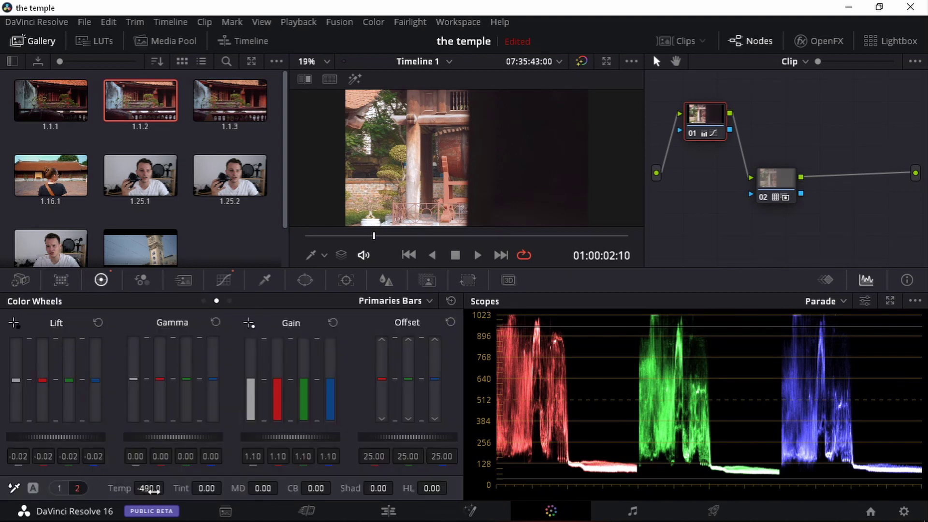
pyautogui.moveTo(146, 489)
pyautogui.mouseDown()
pyautogui.moveTo(112, 489)
pyautogui.moveTo(152, 489)
pyautogui.mouseUp()
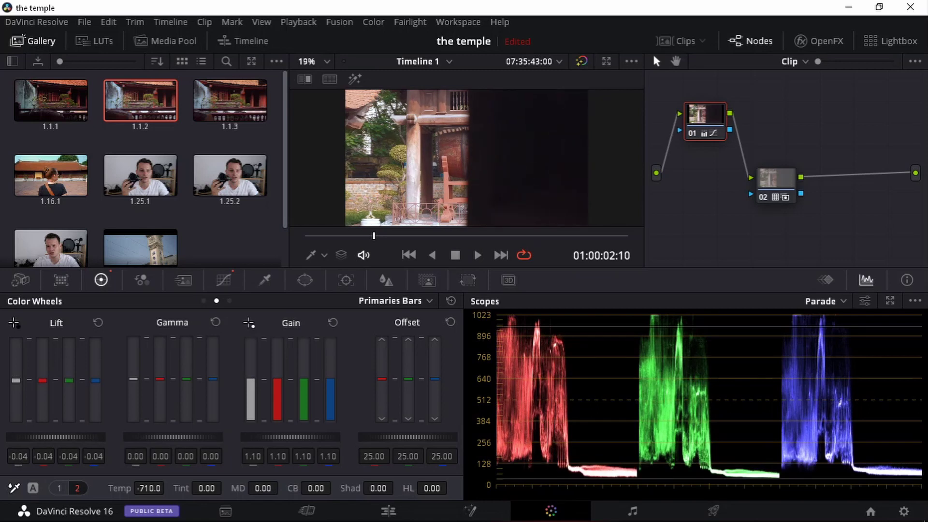
pyautogui.moveTo(56, 437); pyautogui.dragTo(43, 436)
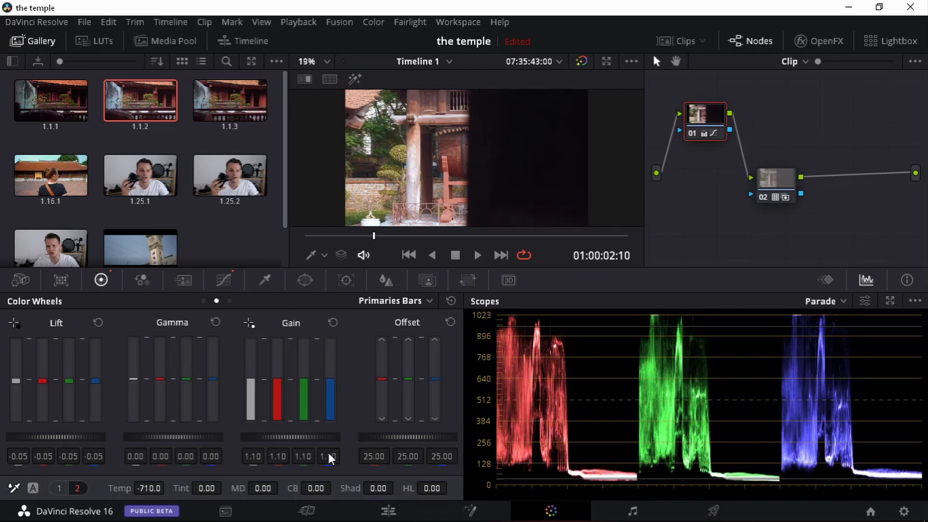
pyautogui.moveTo(290, 437); pyautogui.dragTo(281, 436)
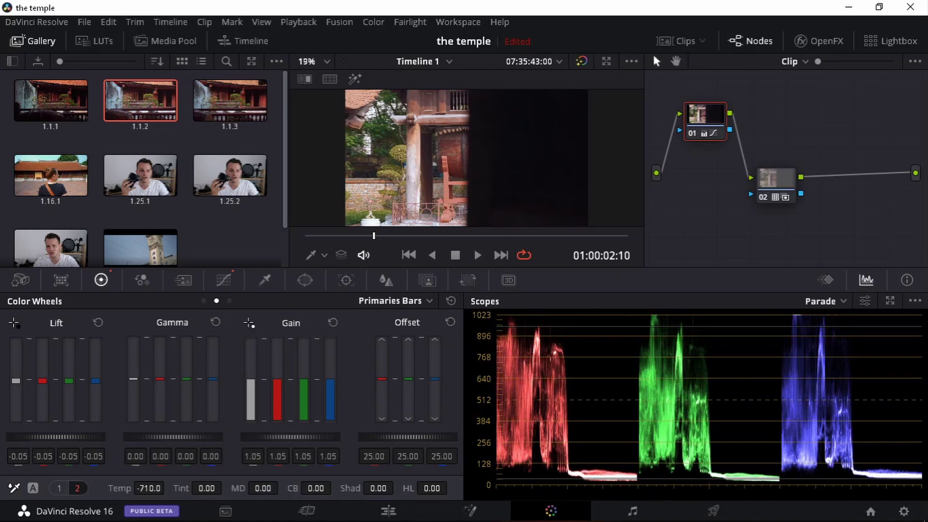
pyautogui.moveTo(290, 436); pyautogui.dragTo(281, 437)
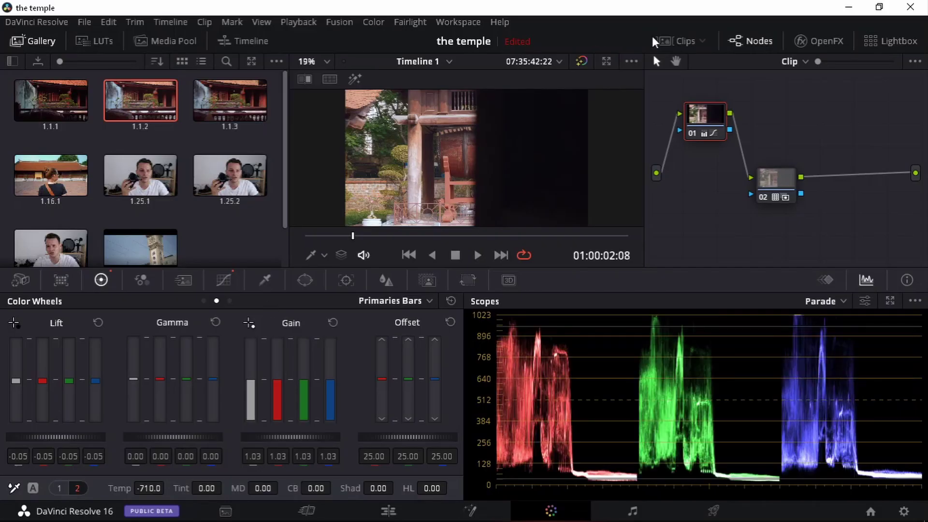
# Switch to lantern clip 03, add a second serial node after node 01, and close the gallery
pyautogui.click(680, 41)
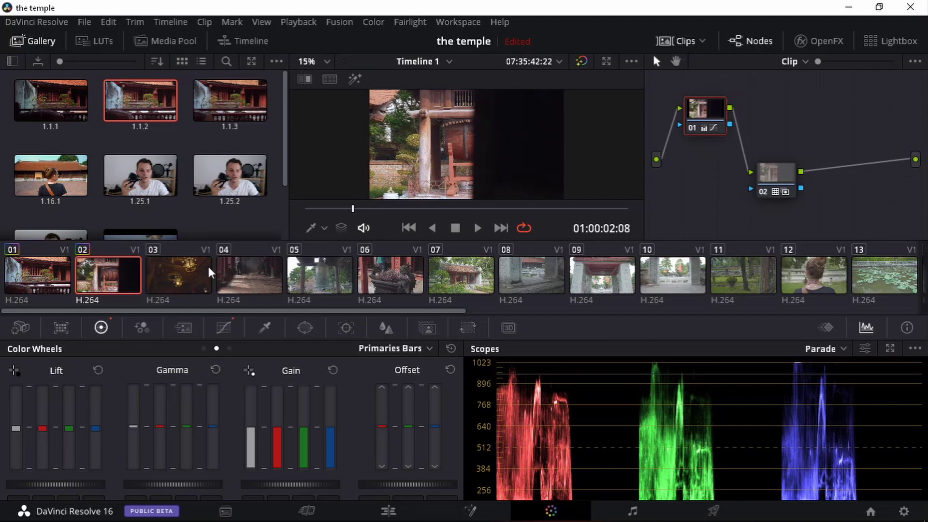
pyautogui.click(187, 274)
pyautogui.click(669, 38)
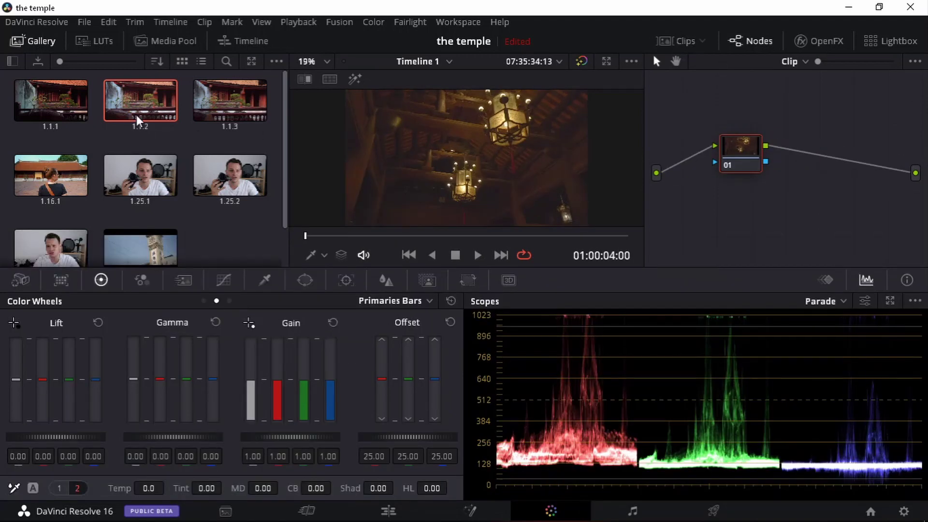
pyautogui.hotkey('alt', 's')
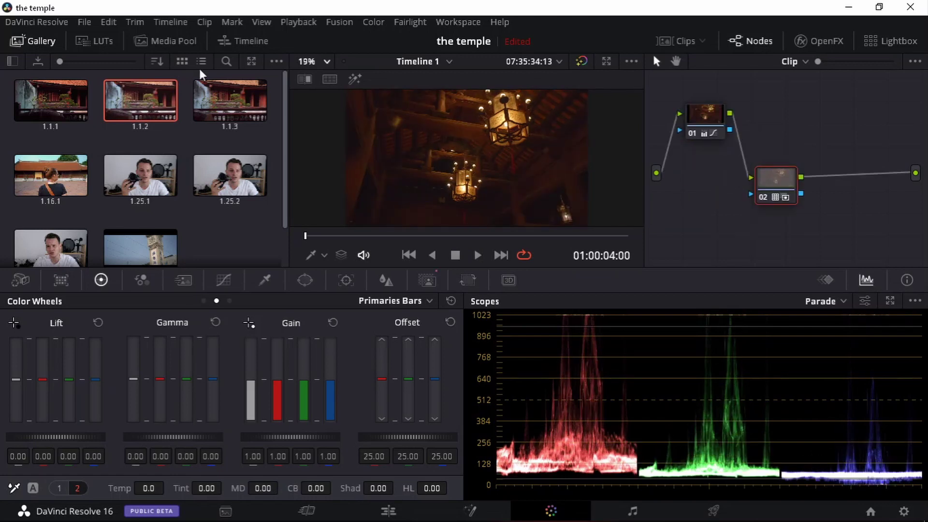
pyautogui.click(18, 41)
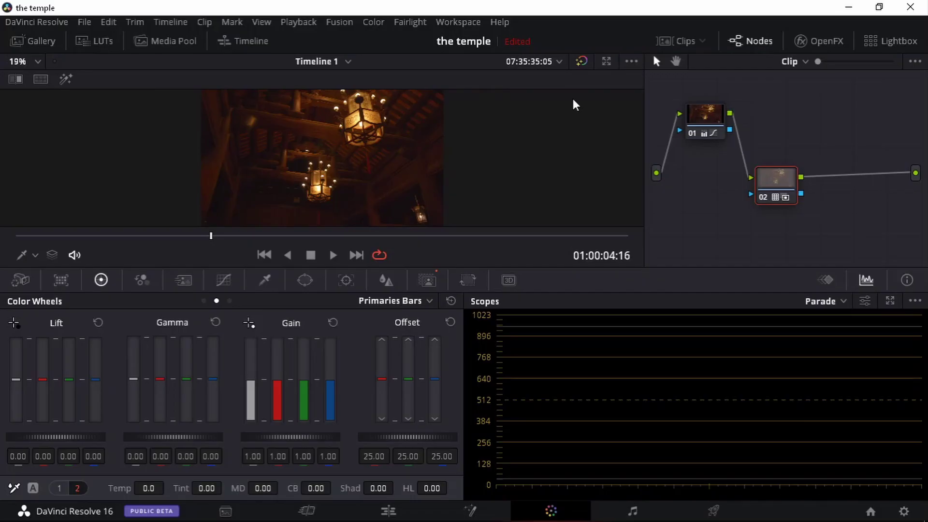
# Select tiled-floor clip 04 and bring up the gallery of saved stills
pyautogui.click(683, 44)
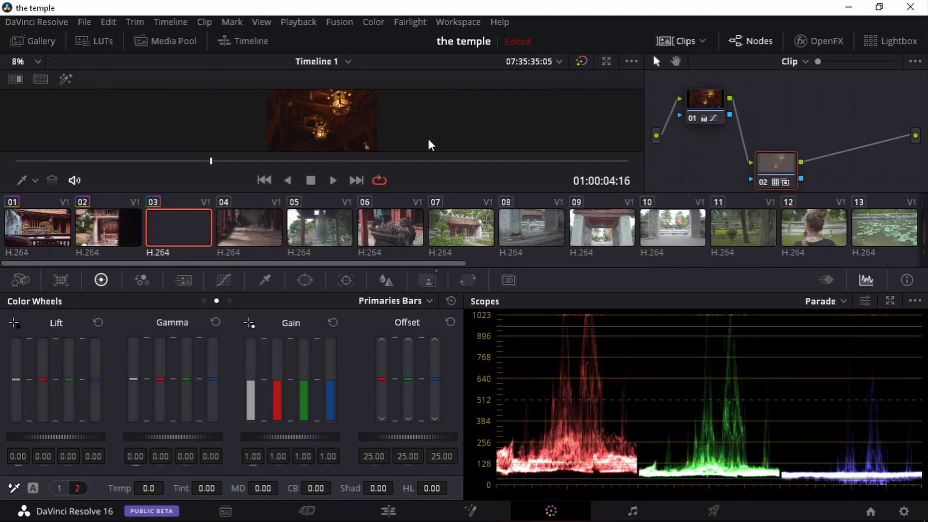
pyautogui.click(272, 230)
pyautogui.click(684, 33)
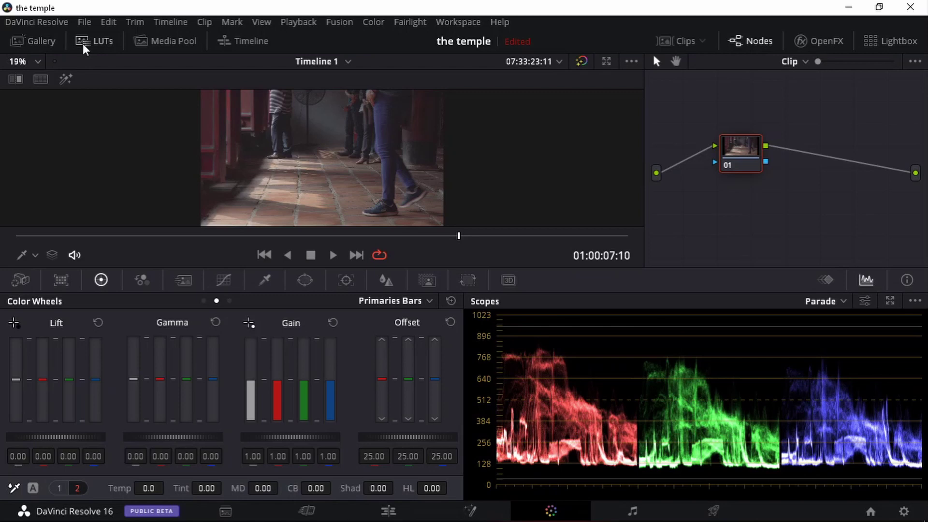
pyautogui.click(54, 42)
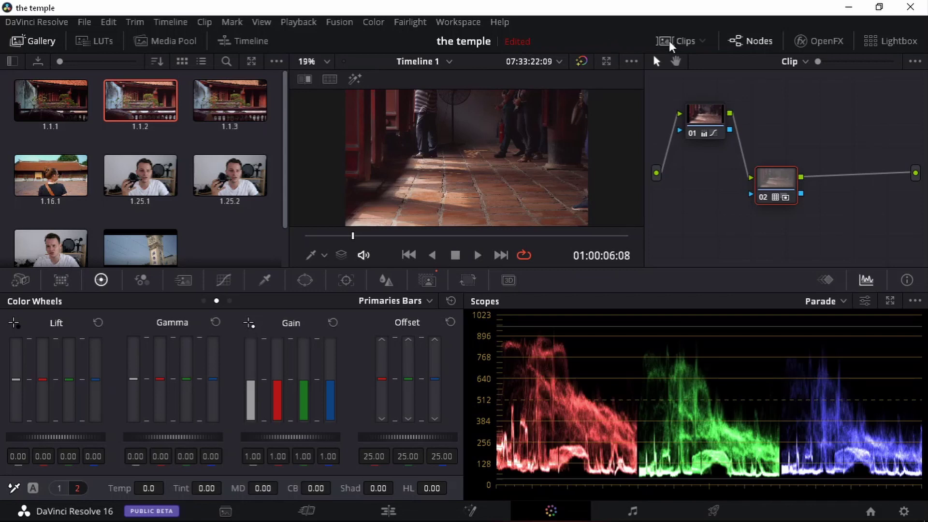
# Select bell clip 05 and apply gallery still 1.1.2's two-node grade to it
pyautogui.click(669, 41)
pyautogui.click(339, 273)
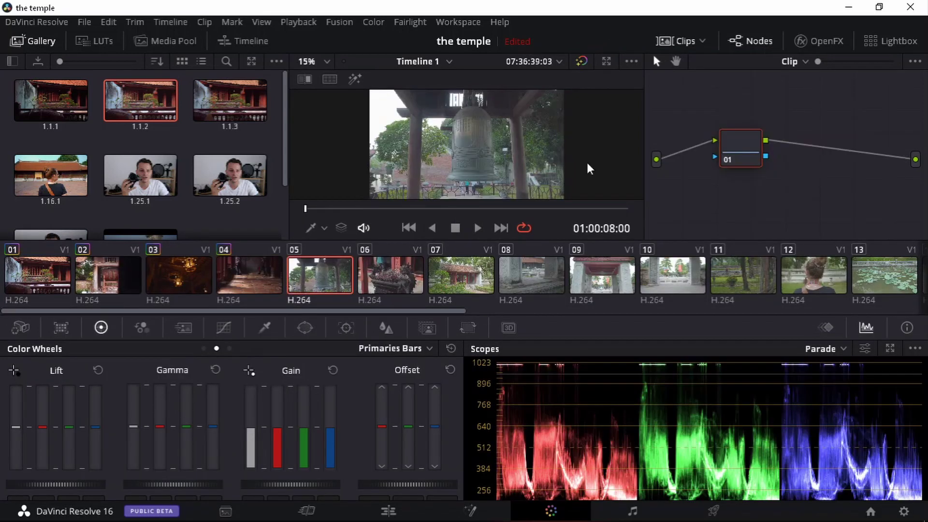
pyautogui.click(670, 42)
pyautogui.moveTo(120, 101); pyautogui.dragTo(686, 217)
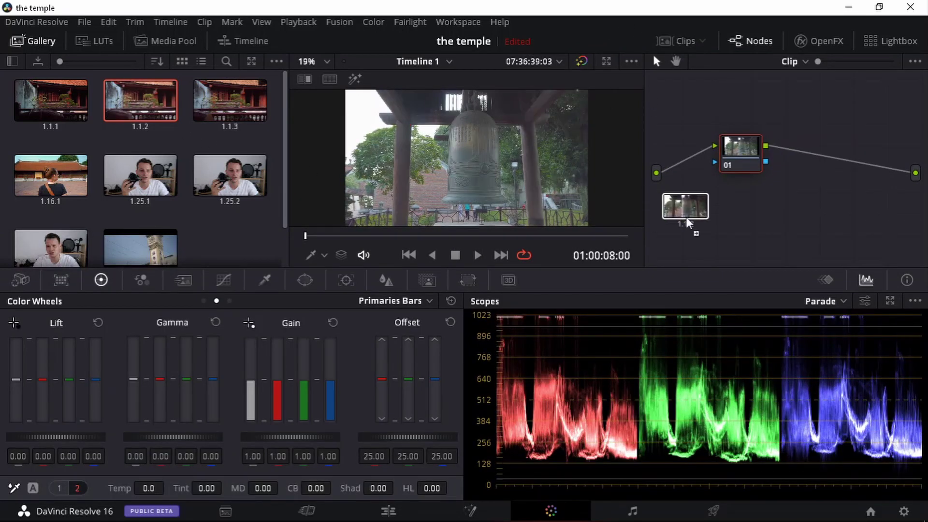
pyautogui.moveTo(738, 156); pyautogui.dragTo(739, 158)
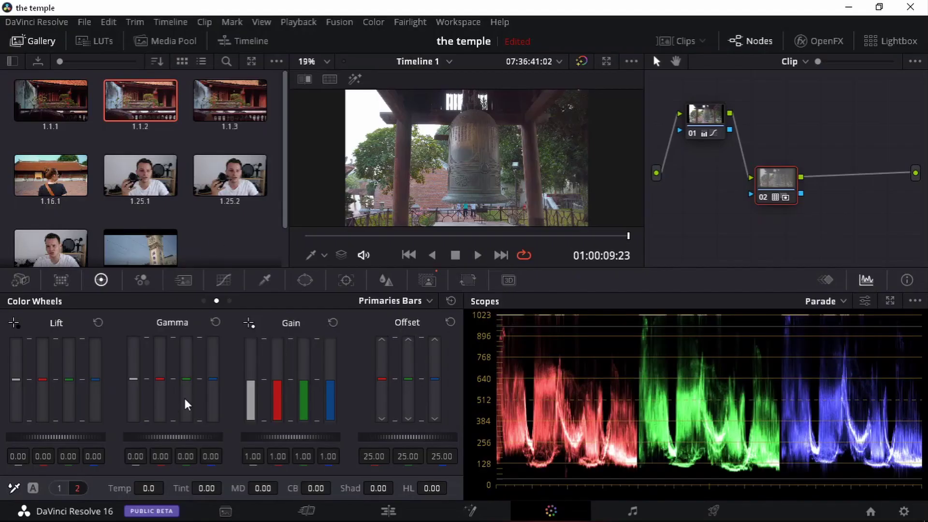
# On node 01, set Temp to -690, Lift to -0.05 and Gain to 1.13
pyautogui.click(704, 112)
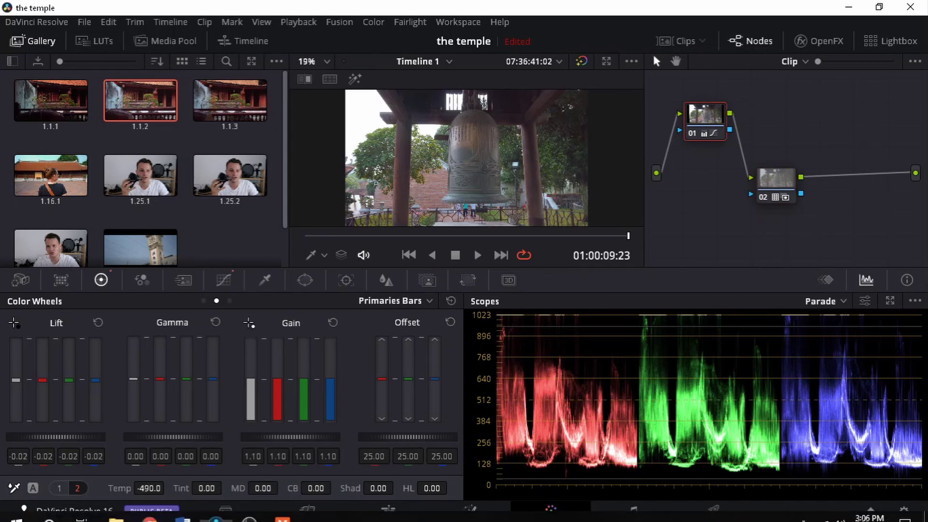
pyautogui.moveTo(150, 489); pyautogui.dragTo(199, 488)
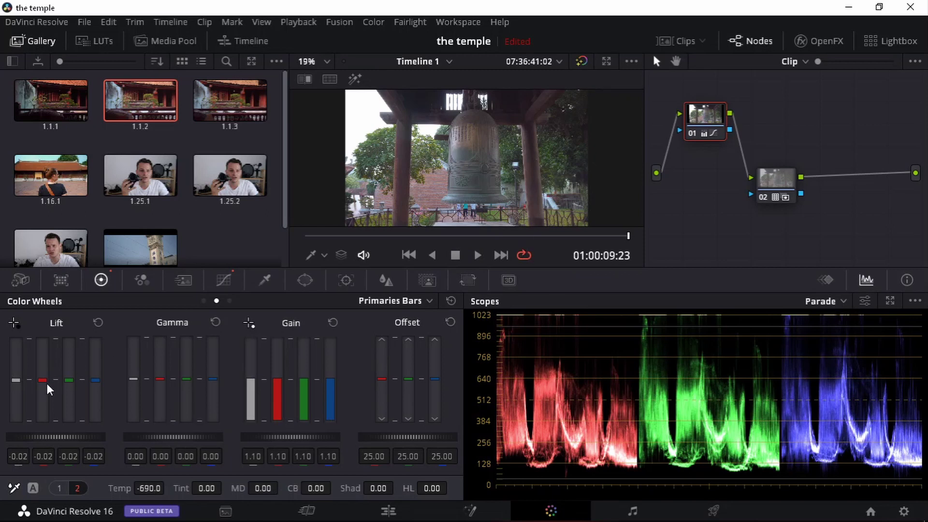
pyautogui.moveTo(94, 437); pyautogui.dragTo(56, 437)
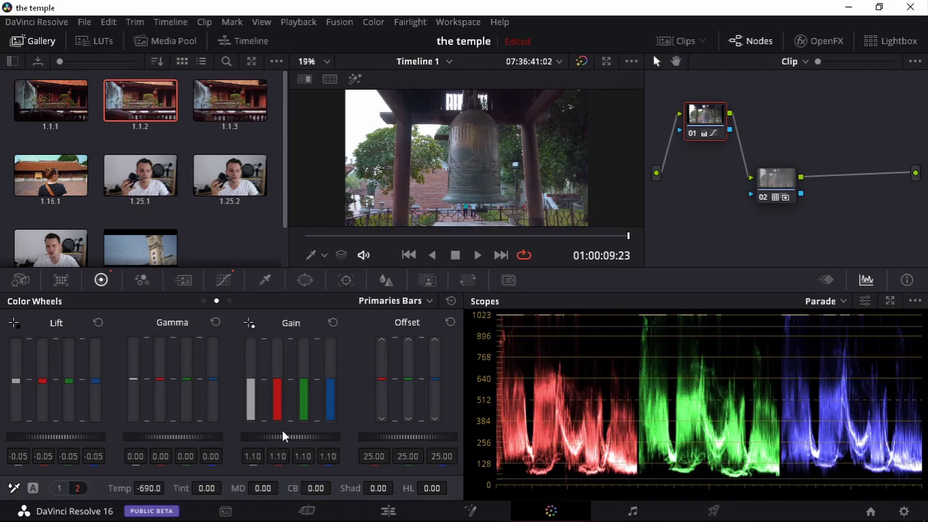
pyautogui.moveTo(275, 439); pyautogui.dragTo(322, 438)
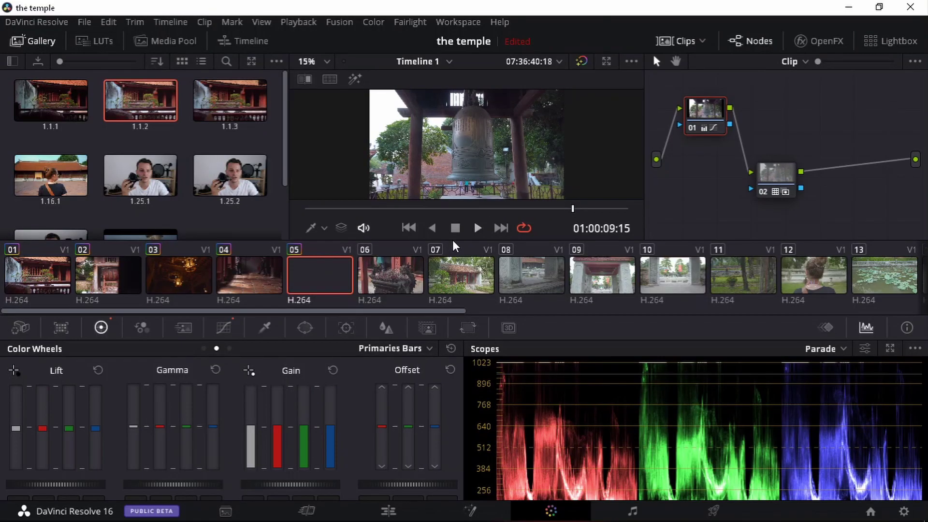
# Select the incense burner clip and apply still 1.1.2's grade as a second node
pyautogui.click(405, 279)
pyautogui.click(676, 41)
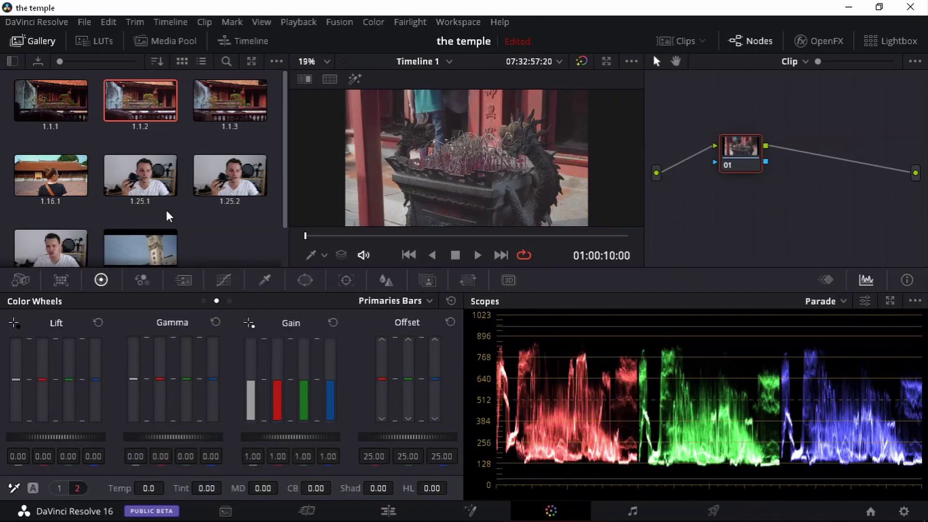
pyautogui.moveTo(127, 107); pyautogui.dragTo(759, 194)
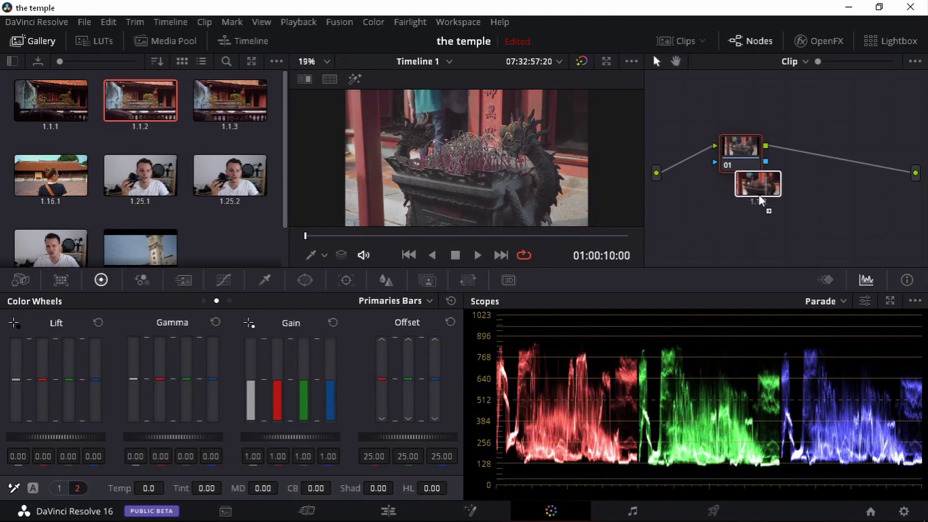
pyautogui.moveTo(738, 156); pyautogui.dragTo(738, 155)
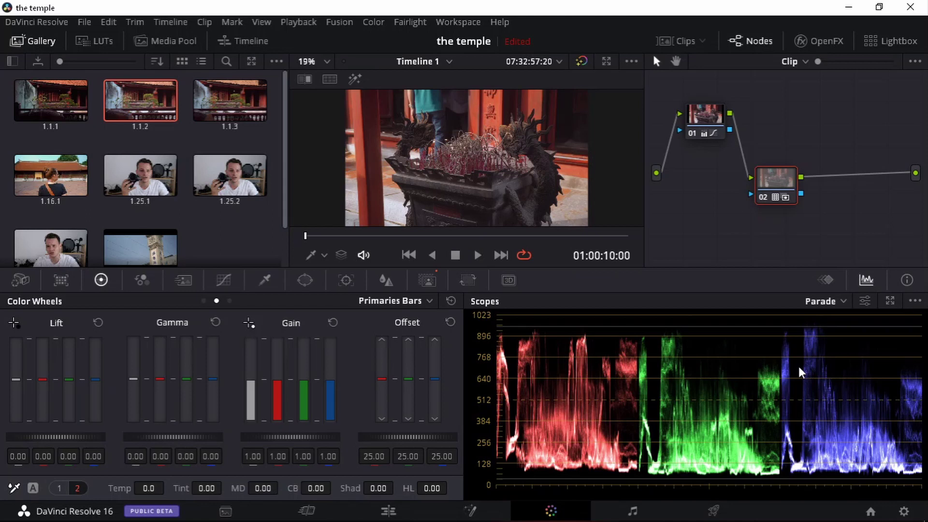
# On node 01, cool Temp to -600 and raise Gain to 1.14
pyautogui.click(710, 117)
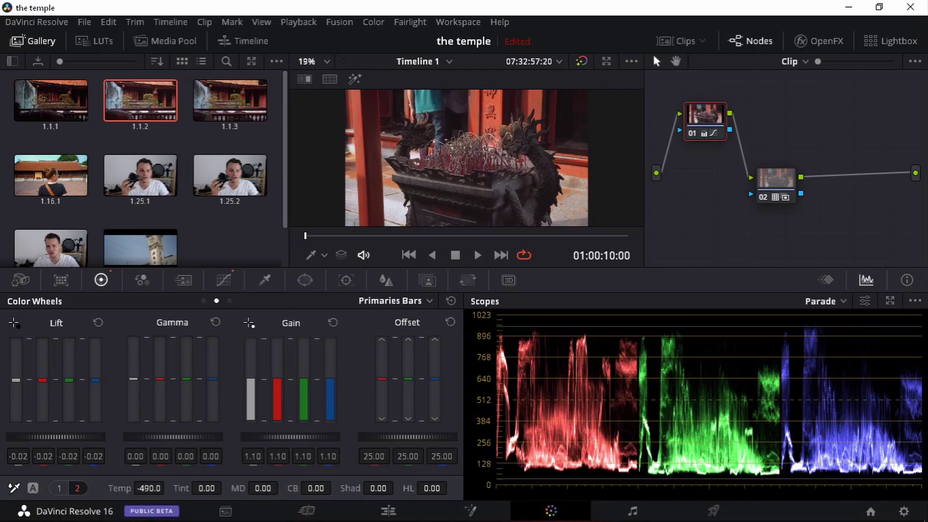
pyautogui.moveTo(149, 489); pyautogui.dragTo(134, 489)
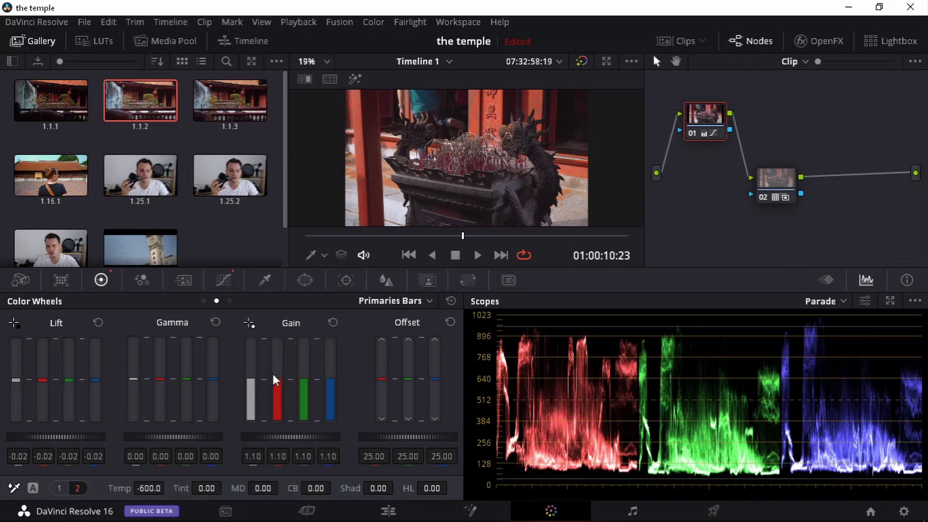
pyautogui.moveTo(290, 436); pyautogui.dragTo(302, 436)
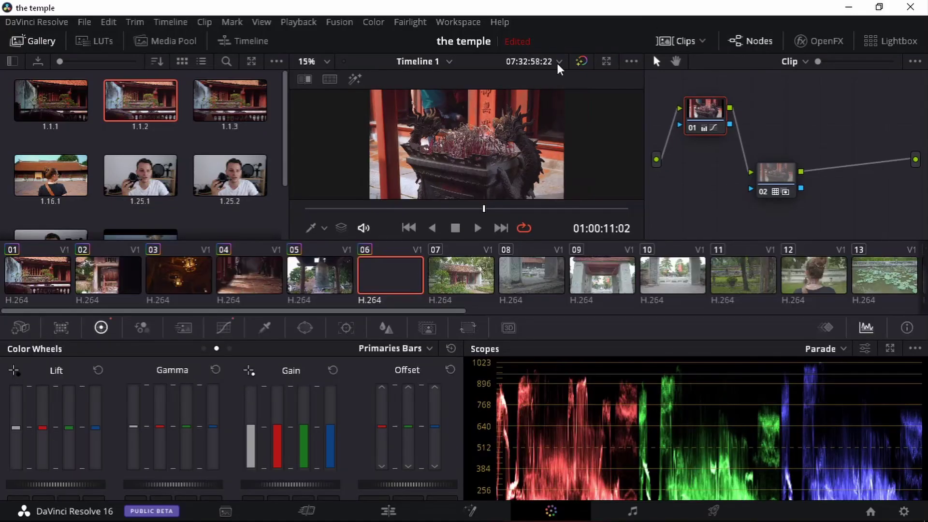
# Select temple building clip 07 and apply still 1.1.2's grade to it
pyautogui.click(462, 272)
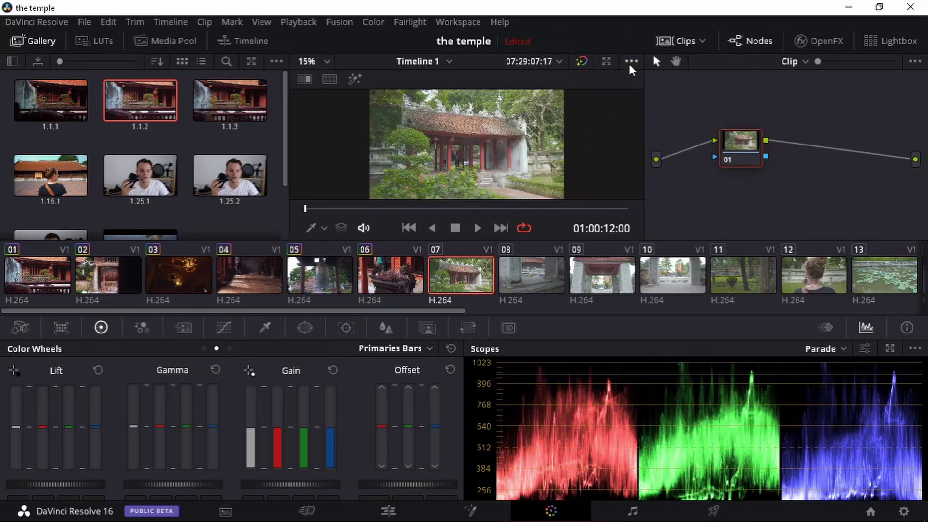
pyautogui.click(664, 40)
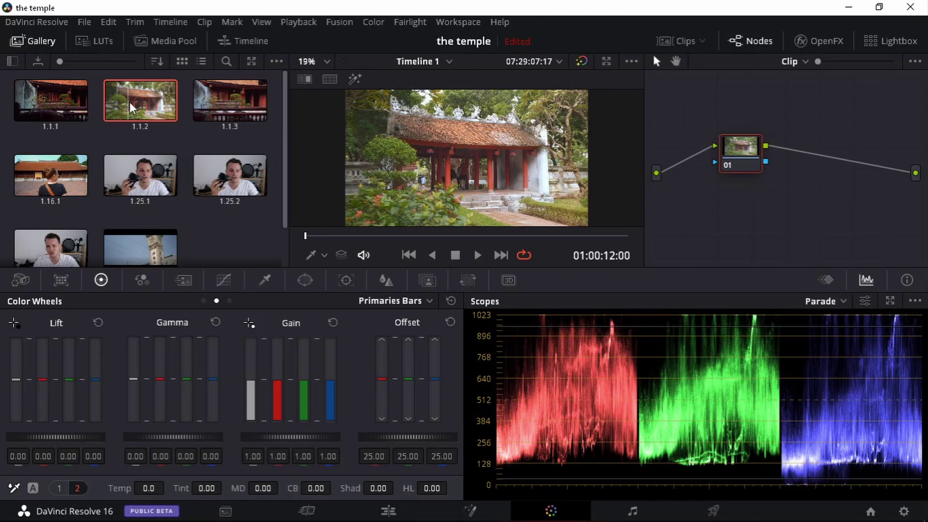
pyautogui.moveTo(131, 101); pyautogui.dragTo(662, 240)
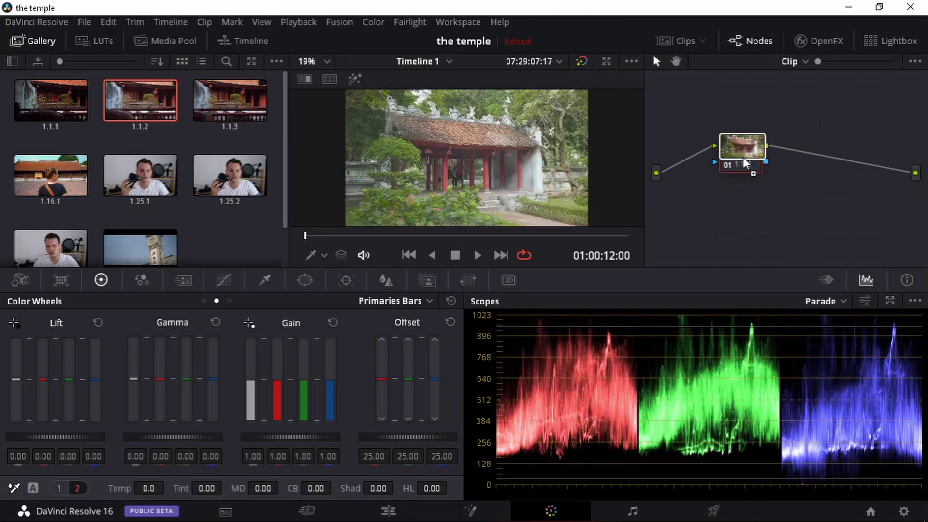
pyautogui.moveTo(744, 158); pyautogui.dragTo(744, 158)
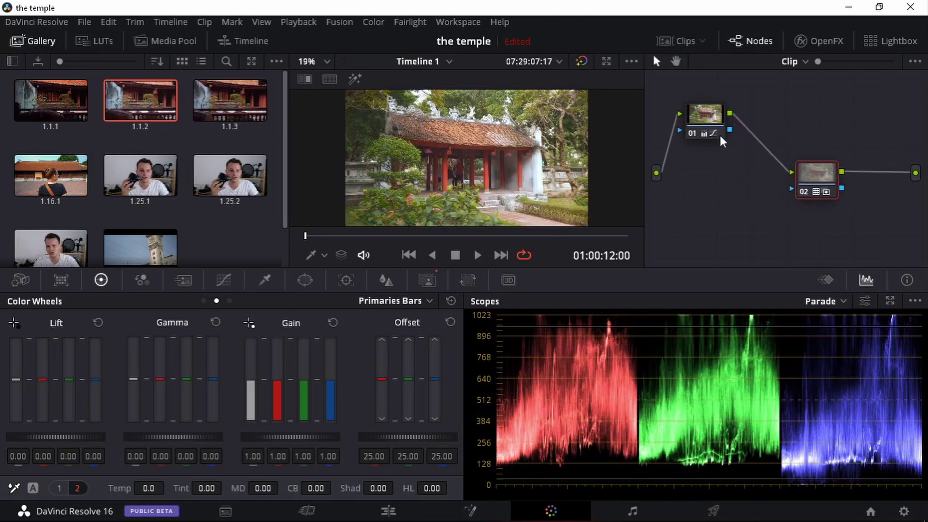
# On node 01, set Temp to -630, lower Gain to about 0.98 and Lift to -0.04
pyautogui.moveTo(704, 117); pyautogui.dragTo(698, 163)
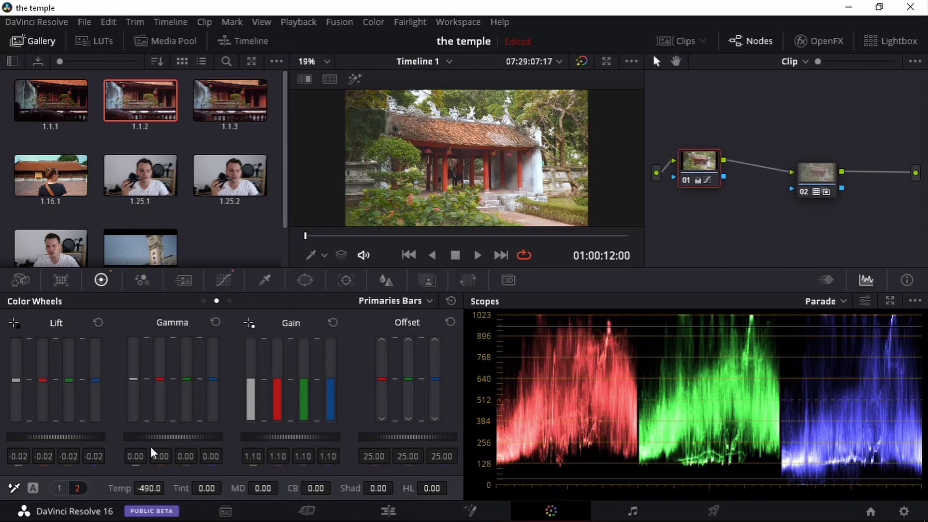
pyautogui.moveTo(152, 489)
pyautogui.mouseDown()
pyautogui.moveTo(167, 488)
pyautogui.moveTo(154, 488)
pyautogui.mouseUp()
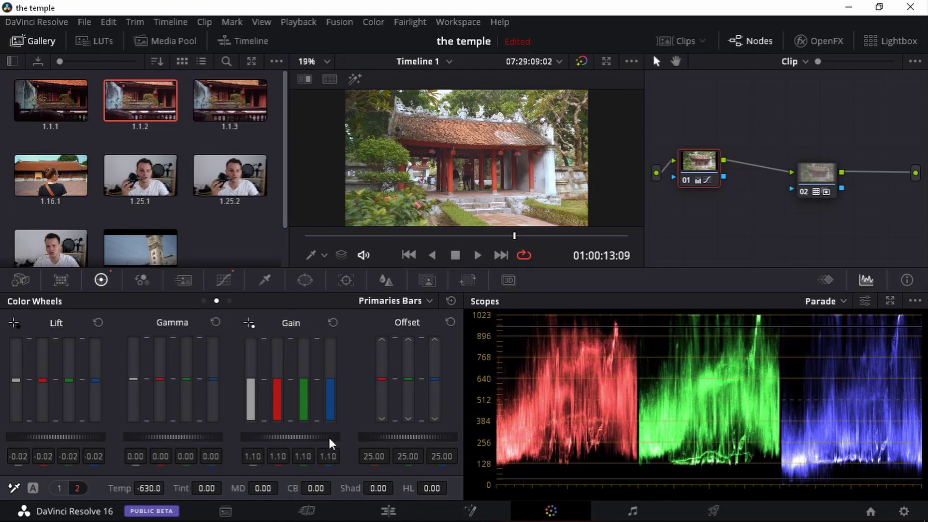
pyautogui.moveTo(329, 436); pyautogui.dragTo(295, 436)
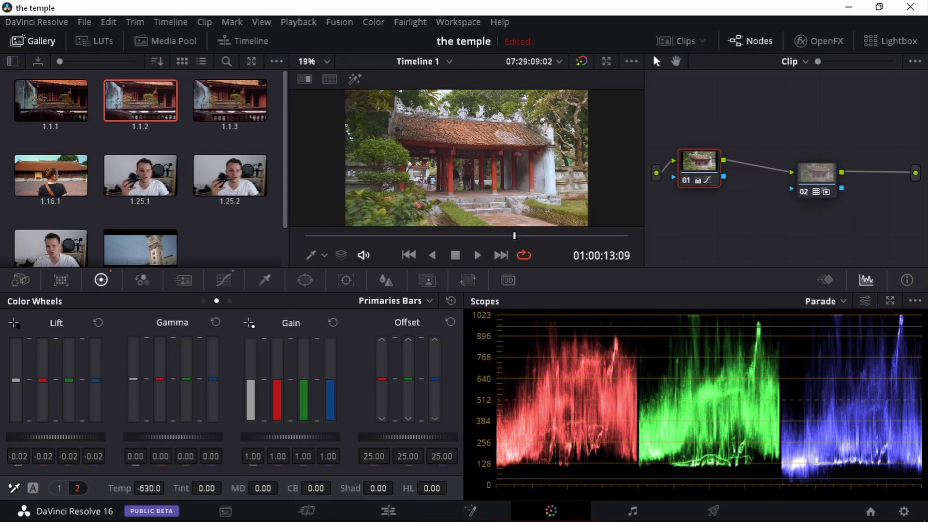
pyautogui.moveTo(296, 436); pyautogui.dragTo(290, 437)
pyautogui.moveTo(290, 436); pyautogui.dragTo(269, 439)
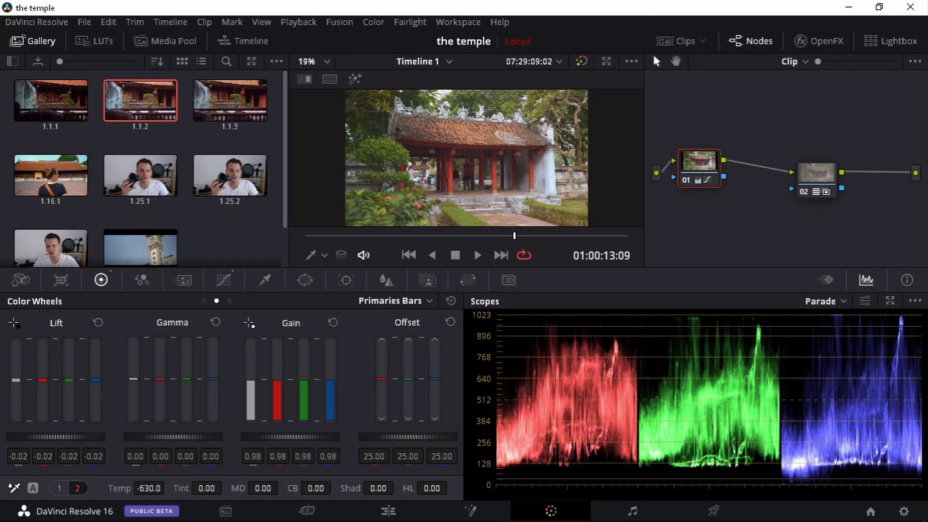
pyautogui.moveTo(58, 437); pyautogui.dragTo(46, 437)
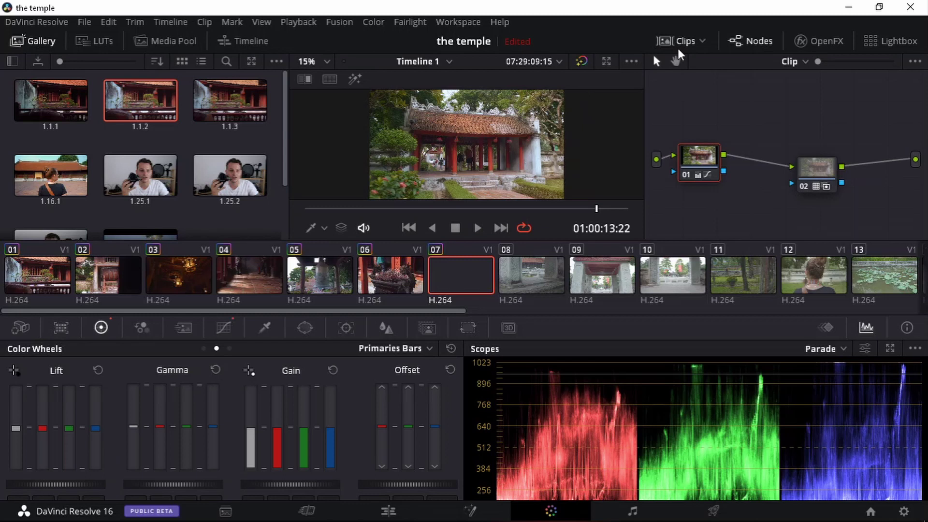
# Switch to stone pillar clip 08 and apply still 1.1.2, giving it nodes 01 and 02
pyautogui.click(550, 271)
pyautogui.click(673, 35)
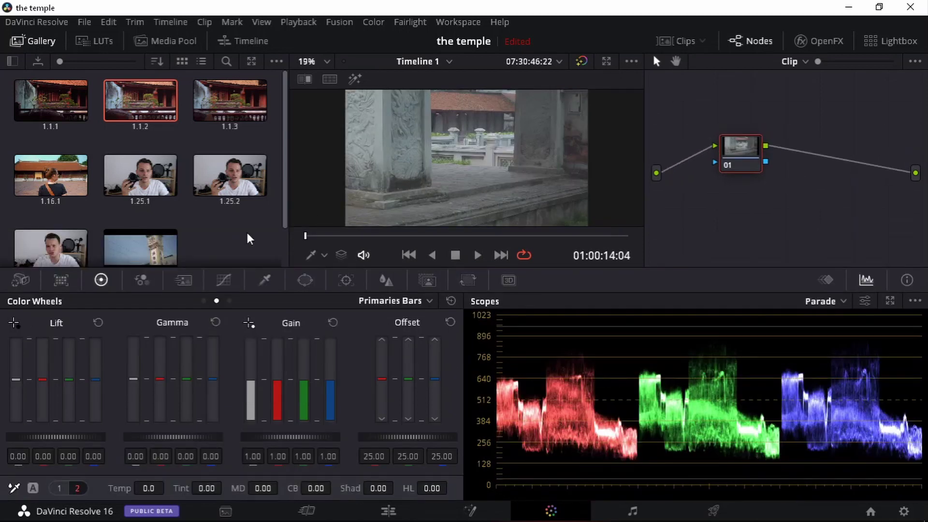
pyautogui.moveTo(134, 101); pyautogui.dragTo(676, 189)
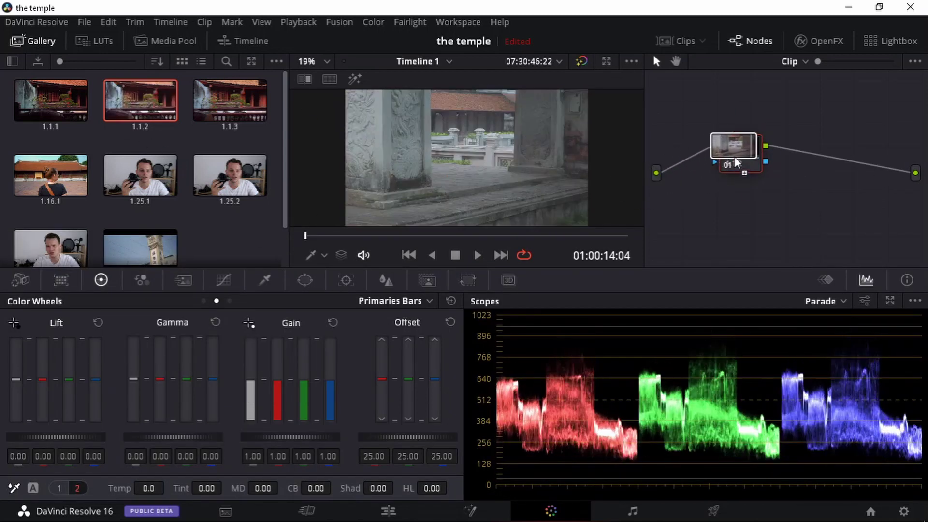
pyautogui.moveTo(736, 159); pyautogui.dragTo(735, 159)
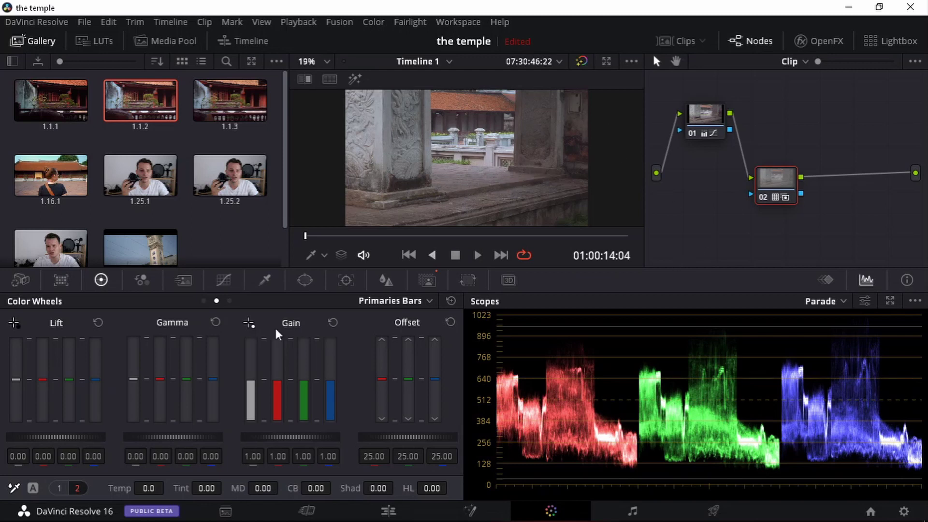
# On node 01, cool Temp to -560 and pull the unlinked red curve point slightly down
pyautogui.click(698, 113)
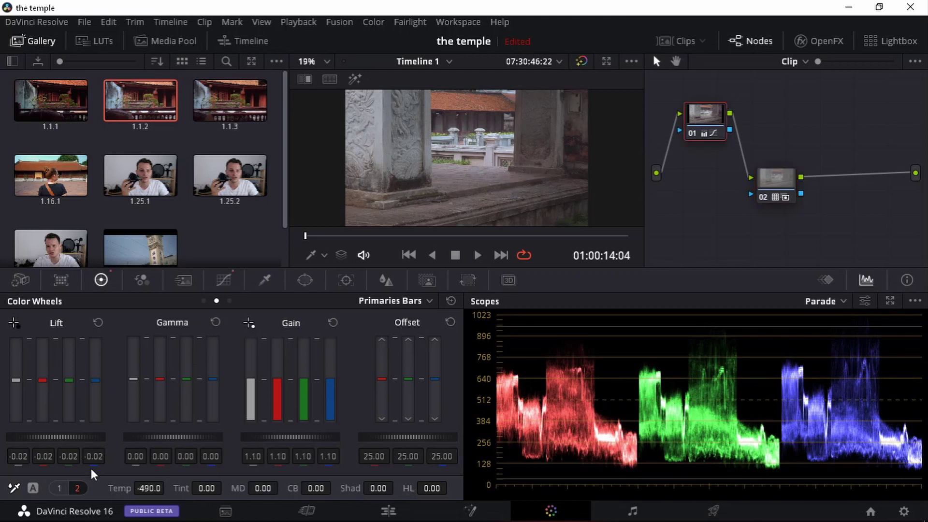
pyautogui.moveTo(141, 483); pyautogui.dragTo(127, 482)
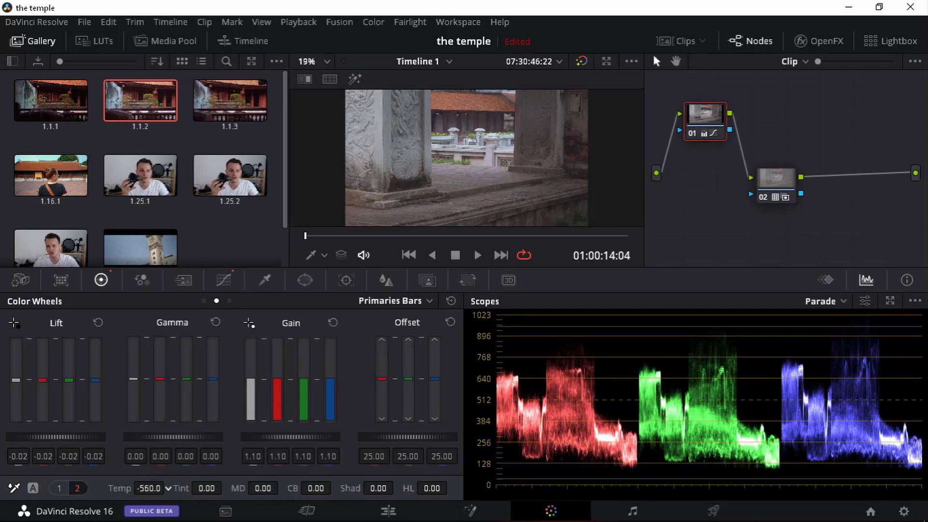
pyautogui.click(218, 283)
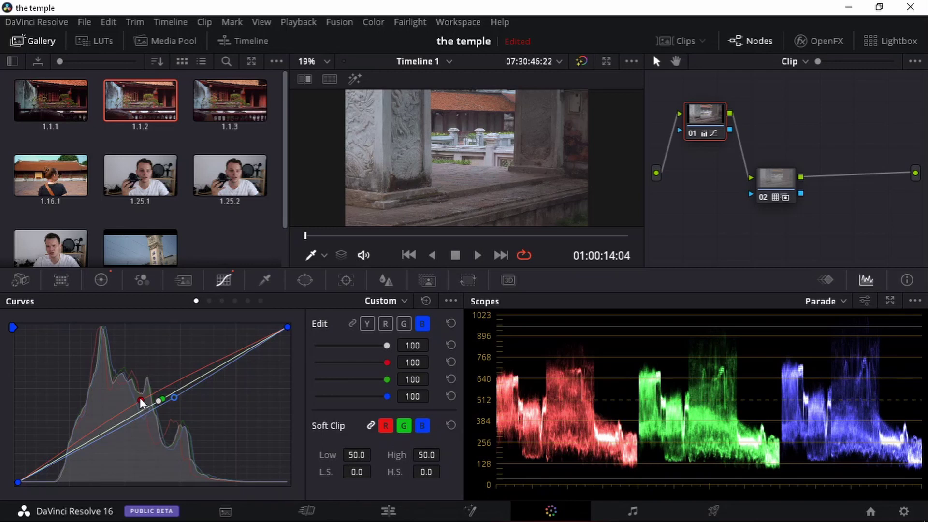
pyautogui.click(354, 323)
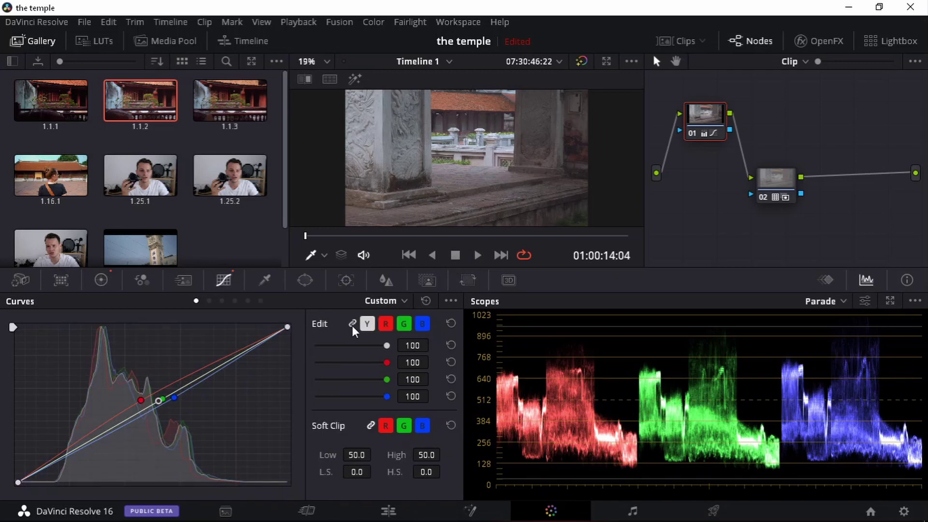
pyautogui.click(352, 324)
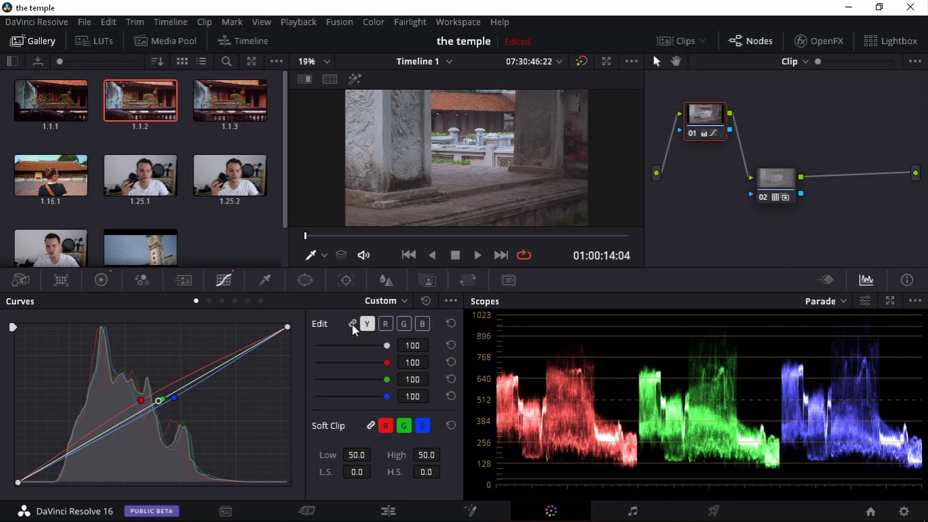
pyautogui.click(140, 401)
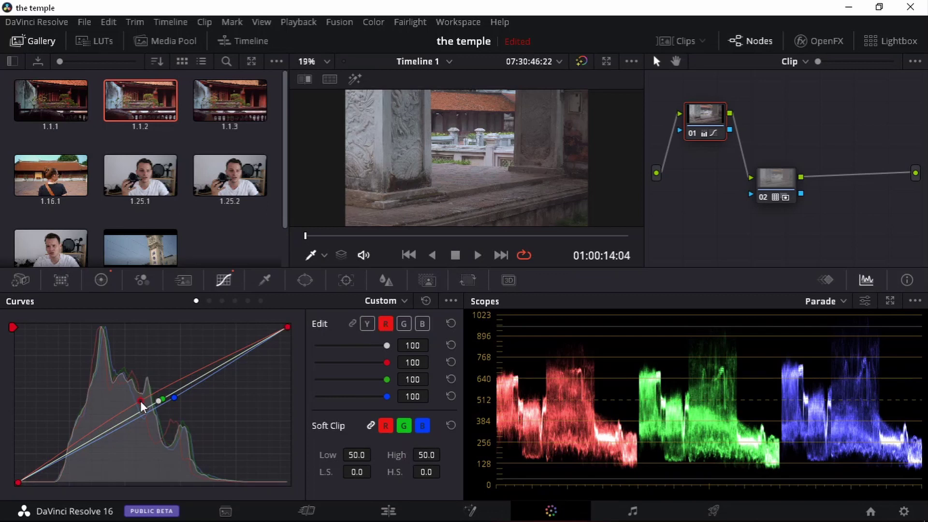
pyautogui.moveTo(141, 401); pyautogui.dragTo(140, 402)
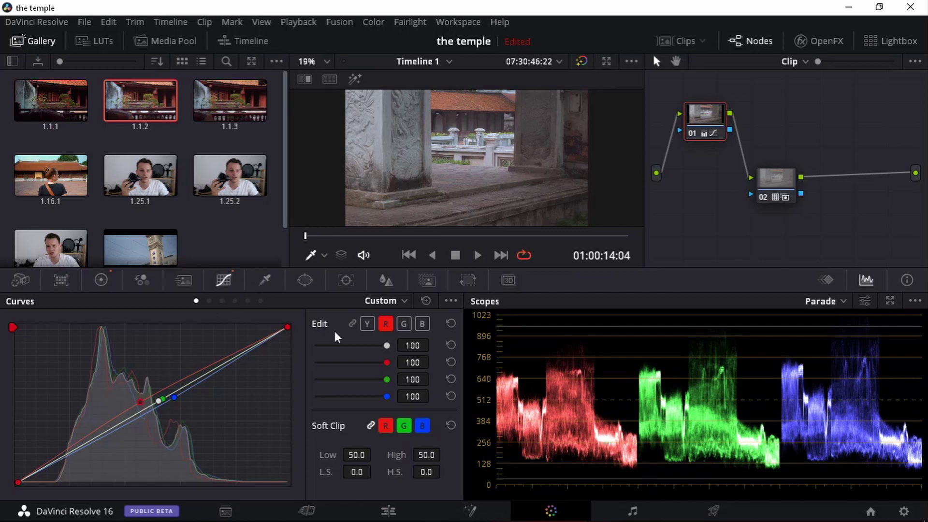
# Back on the color wheels, raise Gain to 1.25 and lower Lift to -0.04
pyautogui.click(99, 279)
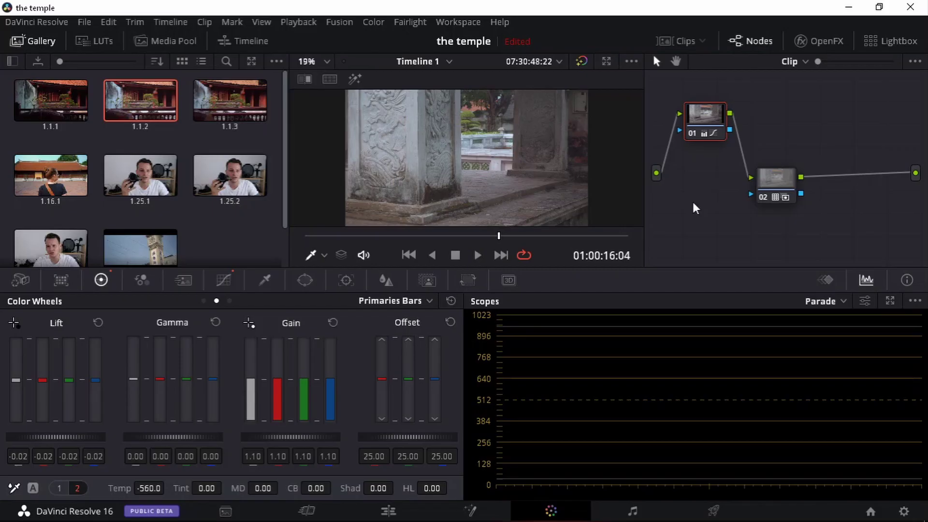
pyautogui.moveTo(268, 437); pyautogui.dragTo(314, 441)
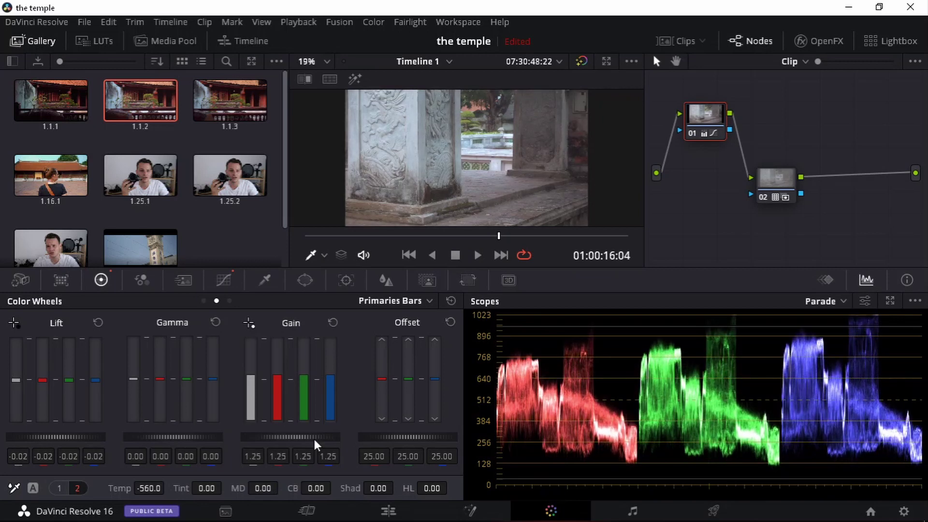
pyautogui.moveTo(56, 437); pyautogui.dragTo(41, 437)
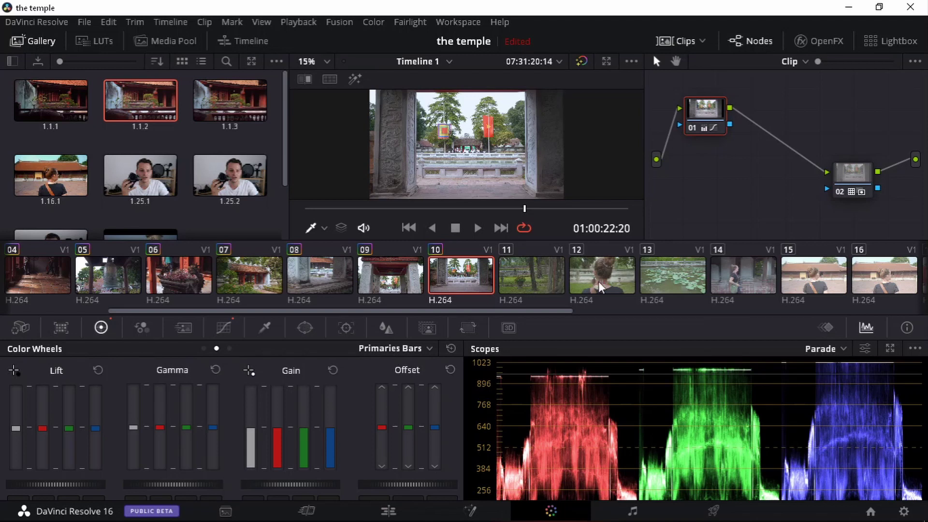
# Switch to garden-trees clip 11 and apply still 1.1.2's grade to it
pyautogui.click(533, 280)
pyautogui.click(675, 41)
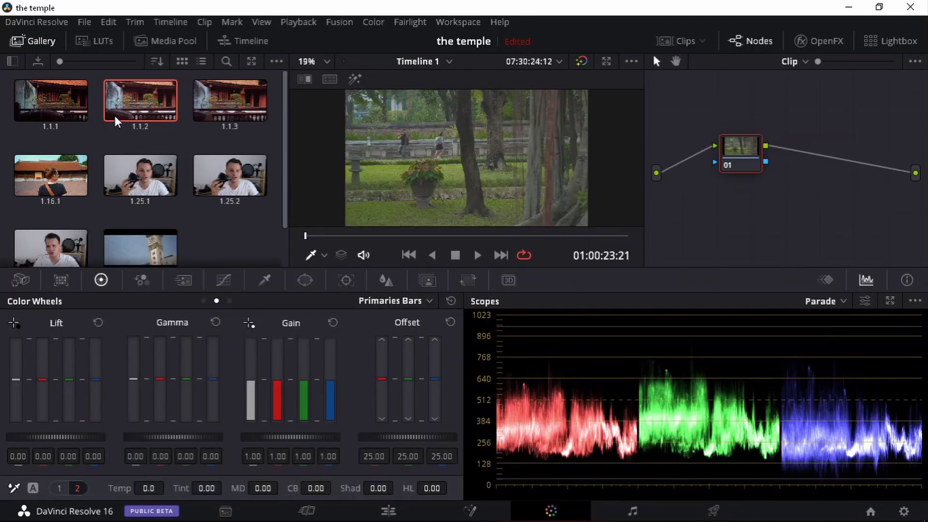
pyautogui.moveTo(121, 105); pyautogui.dragTo(744, 161)
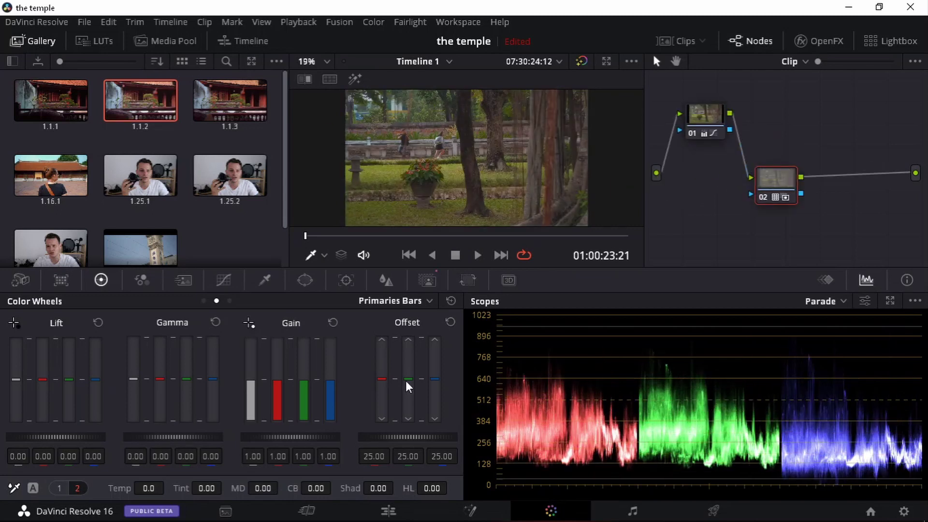
# On node 01, set Temp to -560, Gain to 1.44 and Lift to -0.04
pyautogui.click(705, 118)
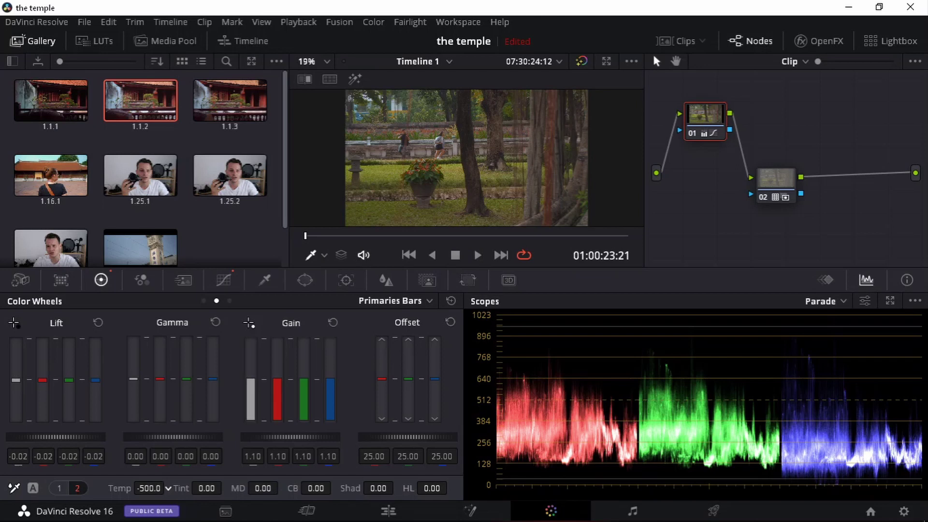
pyautogui.moveTo(168, 488); pyautogui.dragTo(145, 488)
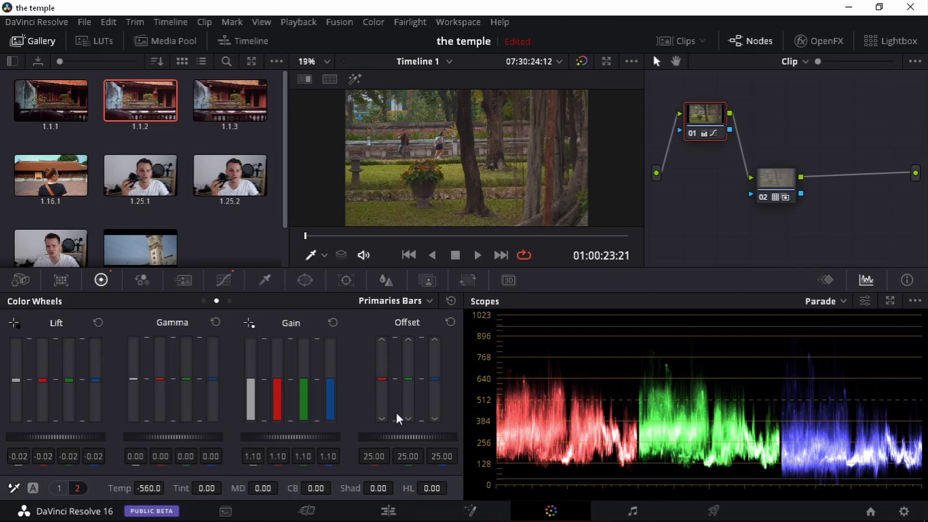
pyautogui.moveTo(288, 440); pyautogui.dragTo(353, 440)
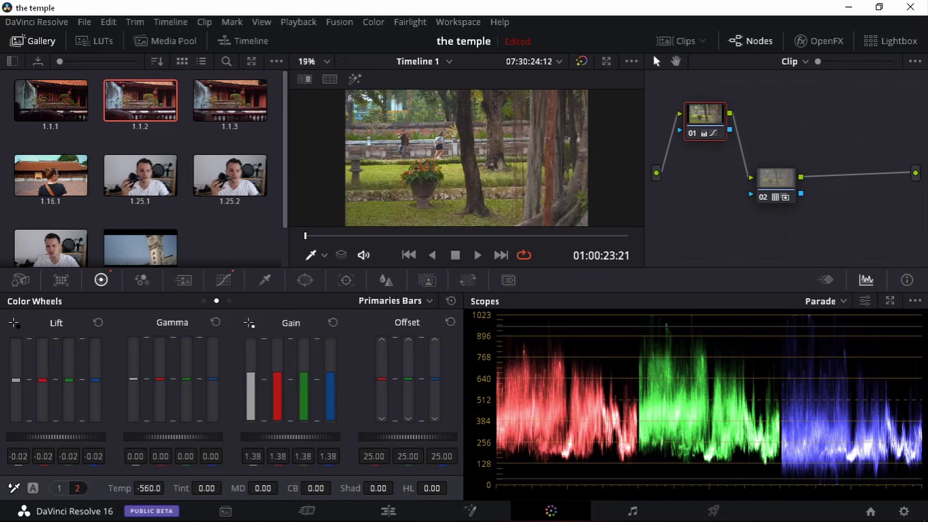
pyautogui.moveTo(93, 438); pyautogui.dragTo(86, 438)
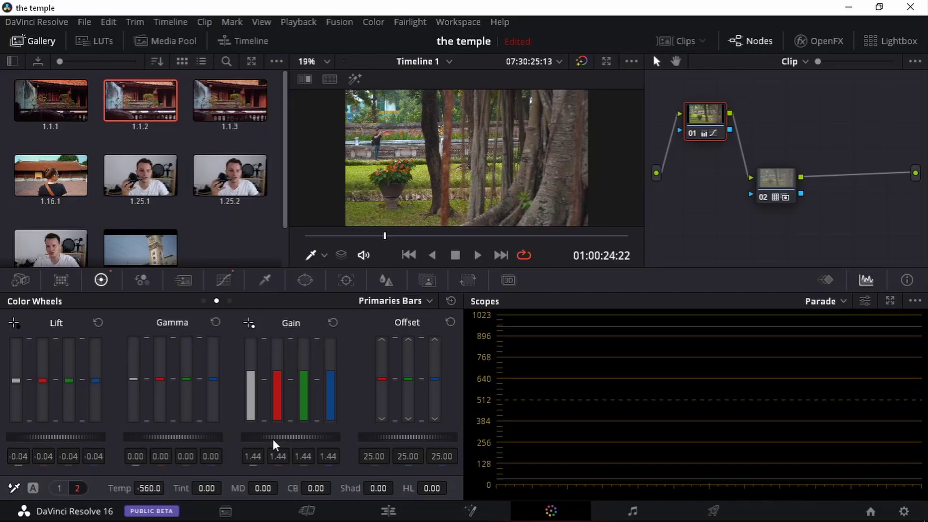
# Select clip 12, the woman-from-behind shot, and apply gallery still 1.1.2's grade
pyautogui.click(674, 41)
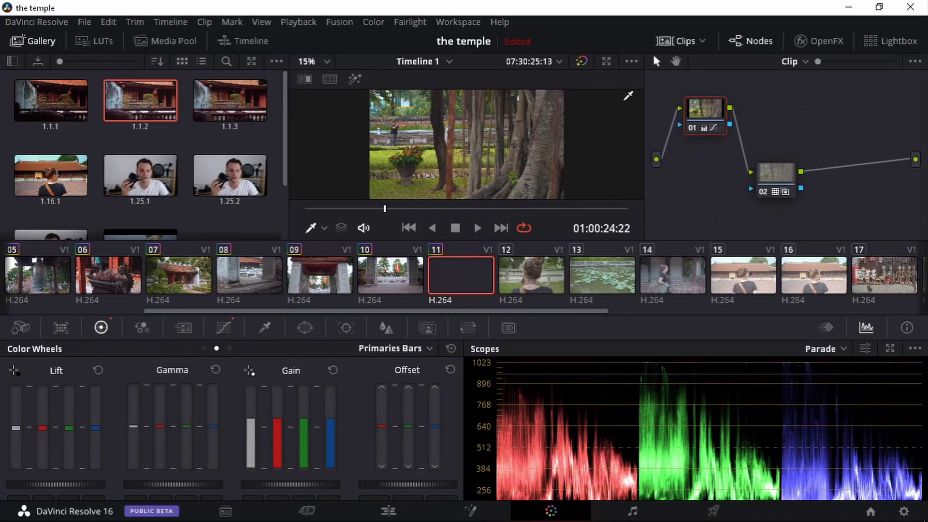
pyautogui.click(523, 278)
pyautogui.click(669, 39)
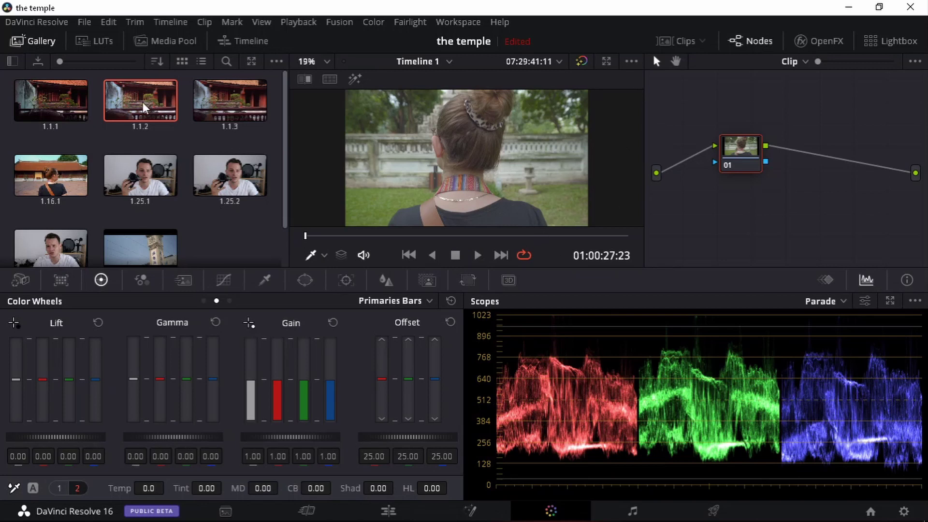
pyautogui.moveTo(143, 102); pyautogui.dragTo(736, 158)
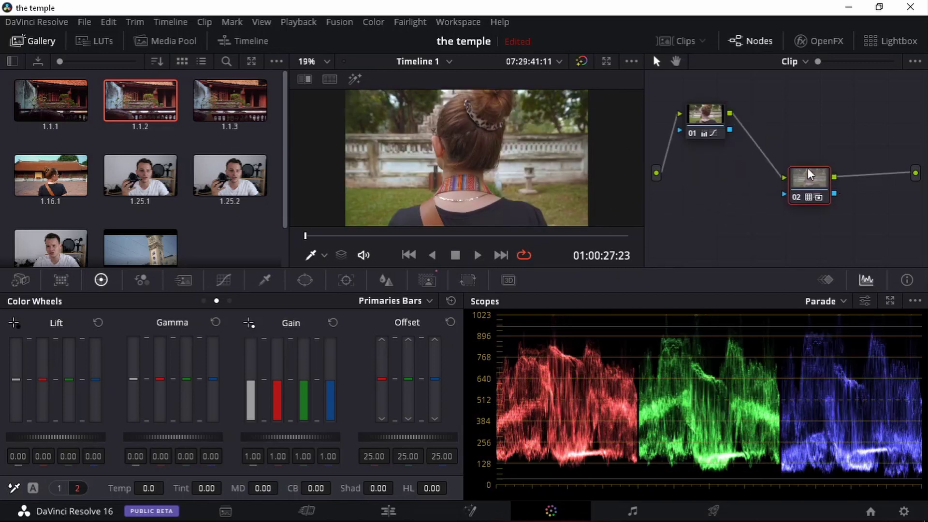
# On node 01, cool the temperature to -680
pyautogui.moveTo(706, 113); pyautogui.dragTo(703, 129)
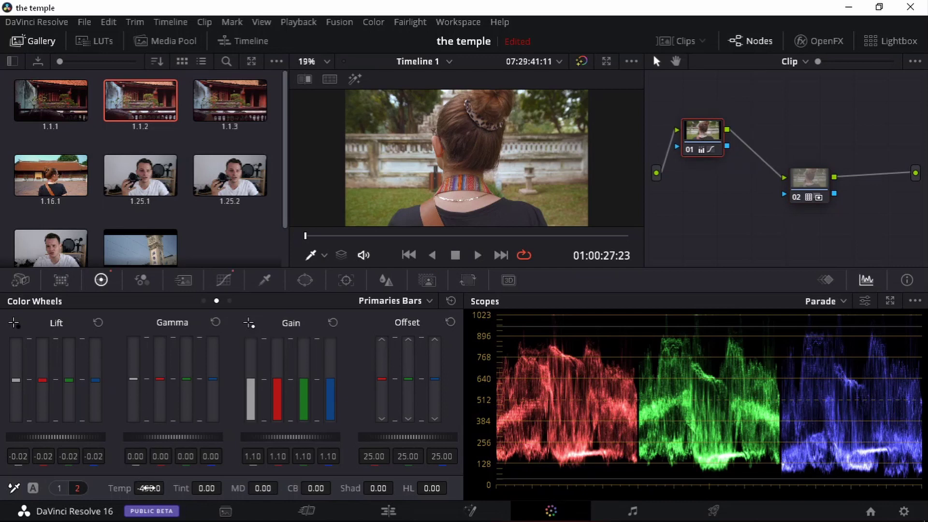
pyautogui.moveTo(149, 489); pyautogui.dragTo(168, 488)
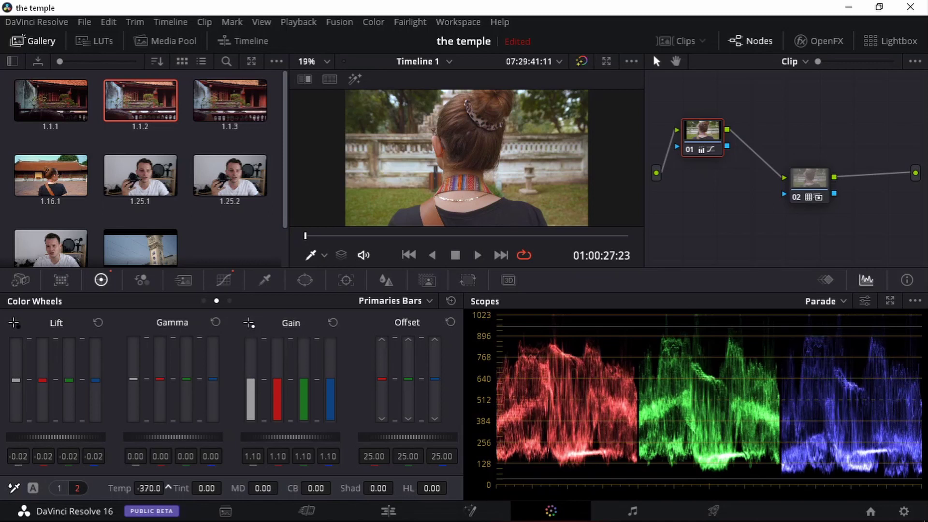
pyautogui.moveTo(168, 488); pyautogui.dragTo(168, 489)
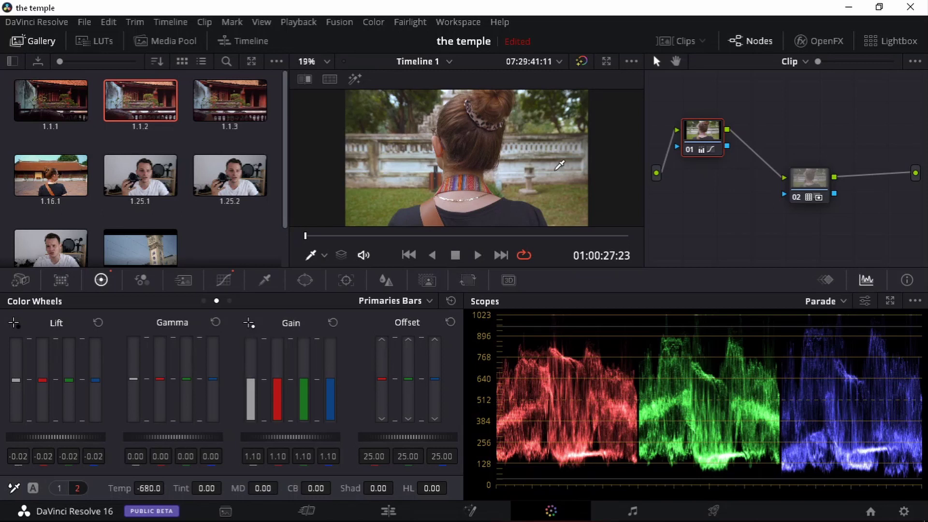
# Check the woman shot on the Vectorscope, return to RGB Parade, and move nodes 02 and 01 lower
pyautogui.click(842, 301)
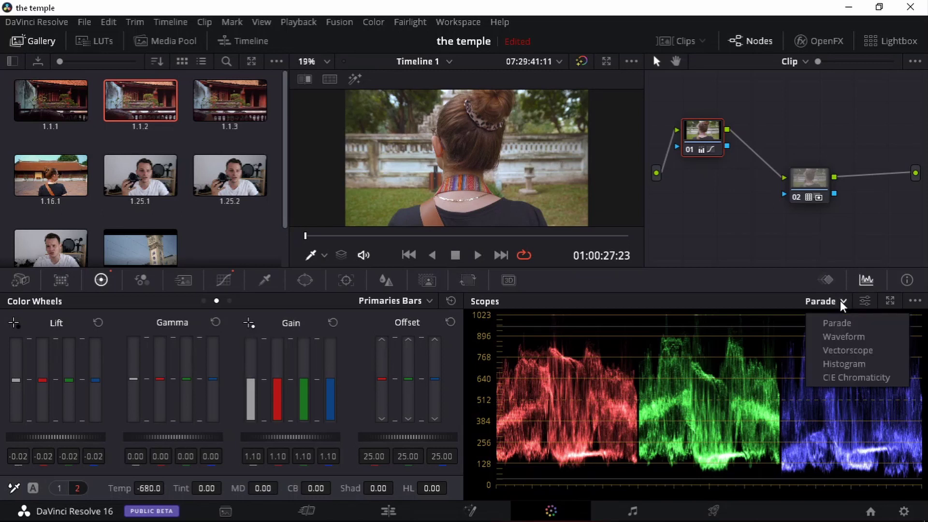
pyautogui.click(855, 348)
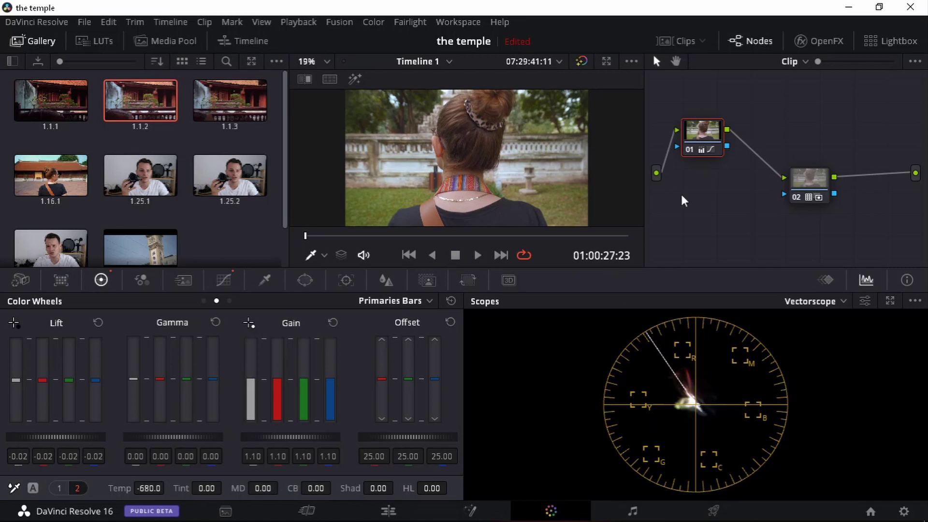
pyautogui.click(844, 300)
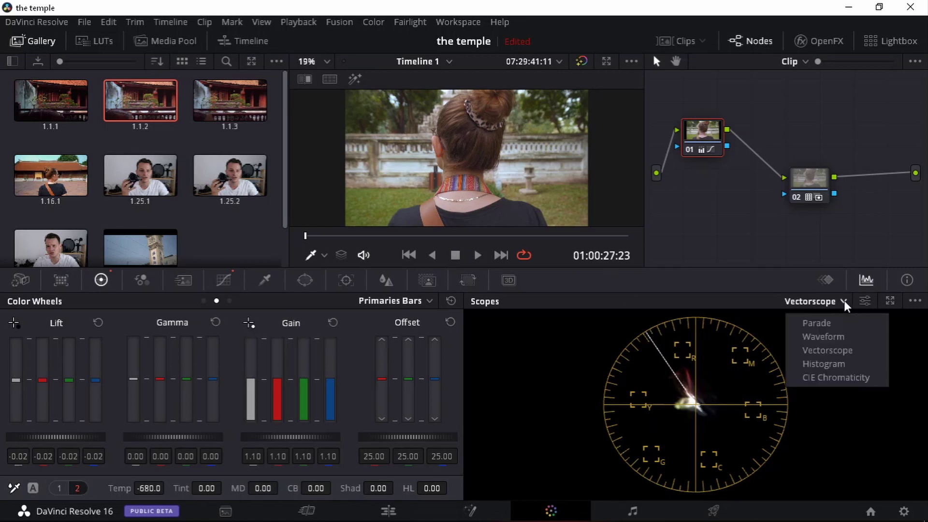
pyautogui.click(826, 323)
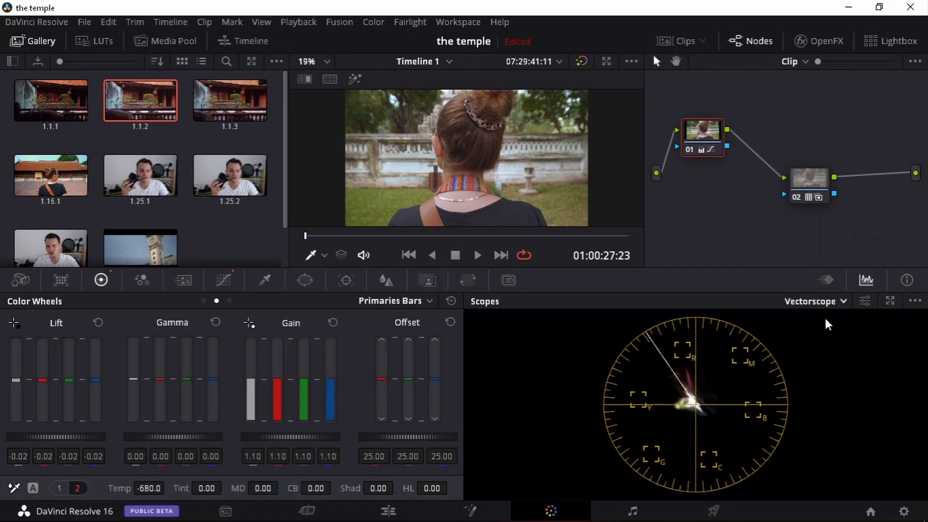
pyautogui.moveTo(811, 169); pyautogui.dragTo(811, 193)
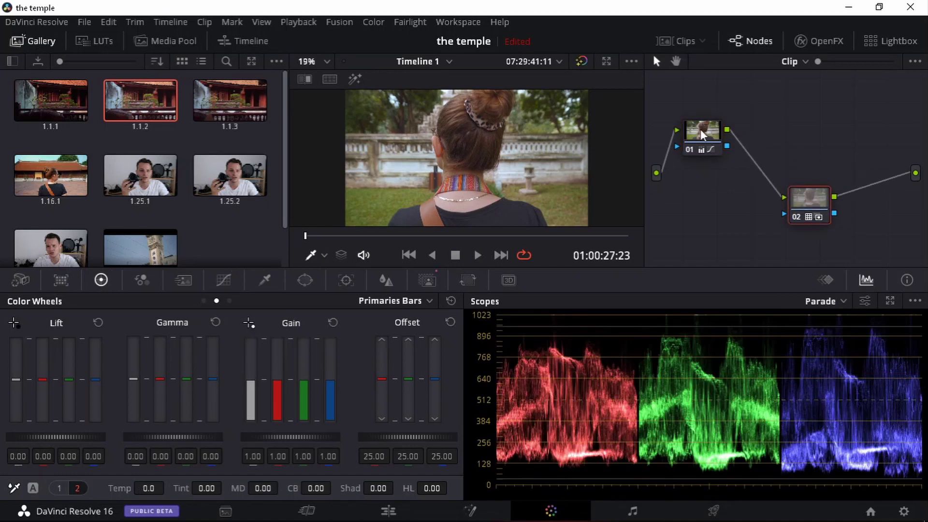
pyautogui.moveTo(700, 129); pyautogui.dragTo(705, 139)
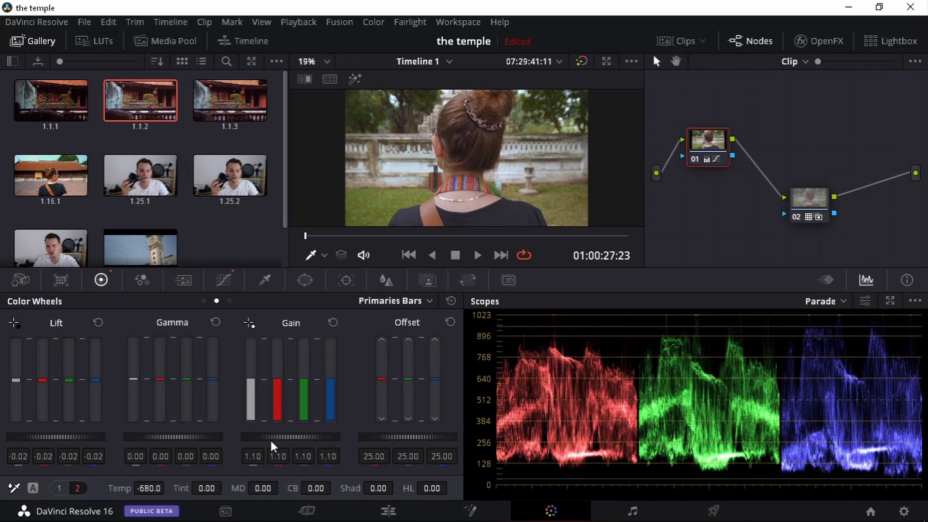
# Set node 01's master Lift to -0.04, Offset to 17.20 and Gain back to 1.10
pyautogui.moveTo(265, 439)
pyautogui.mouseDown()
pyautogui.moveTo(279, 439)
pyautogui.moveTo(256, 446)
pyautogui.mouseUp()
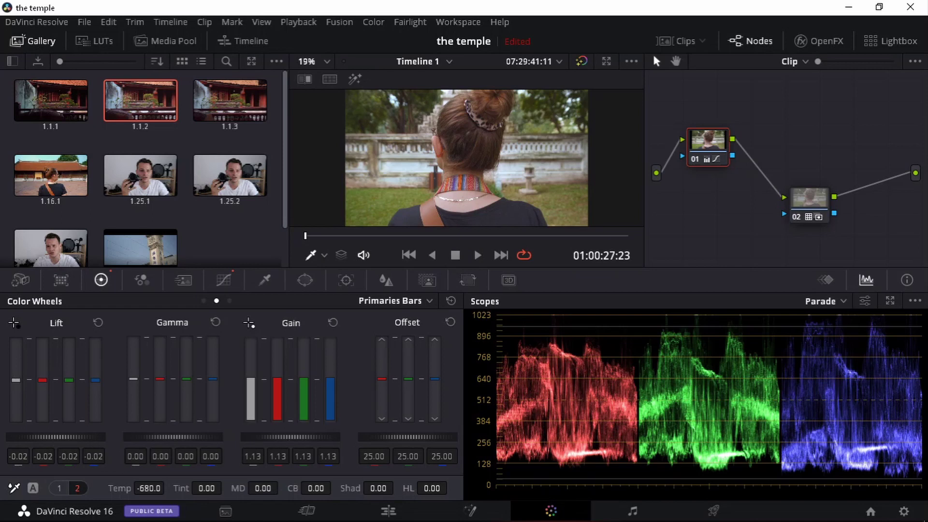
pyautogui.moveTo(97, 439); pyautogui.dragTo(87, 440)
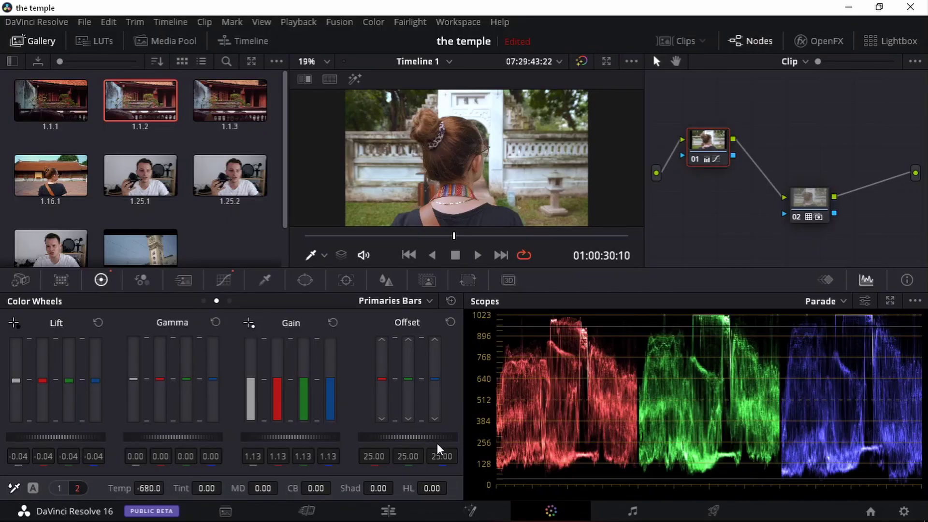
pyautogui.moveTo(453, 438); pyautogui.dragTo(402, 438)
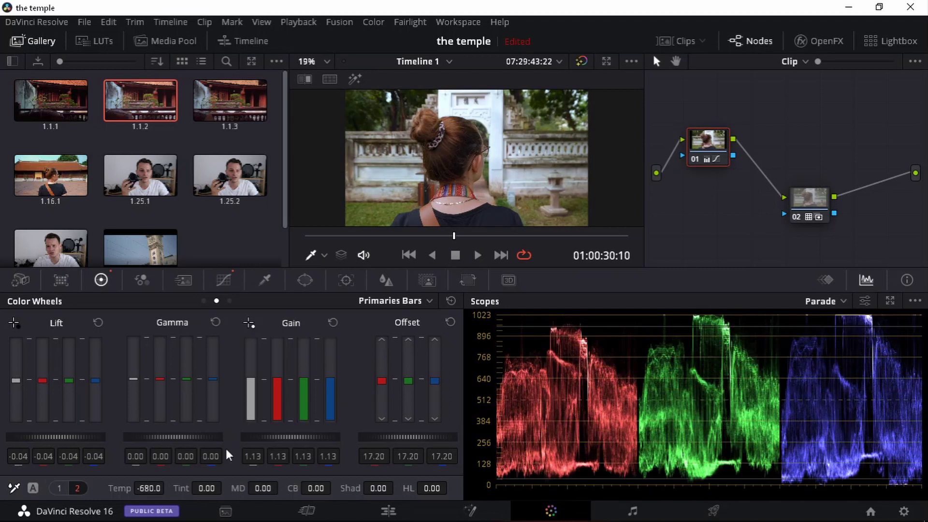
pyautogui.moveTo(290, 438); pyautogui.dragTo(203, 438)
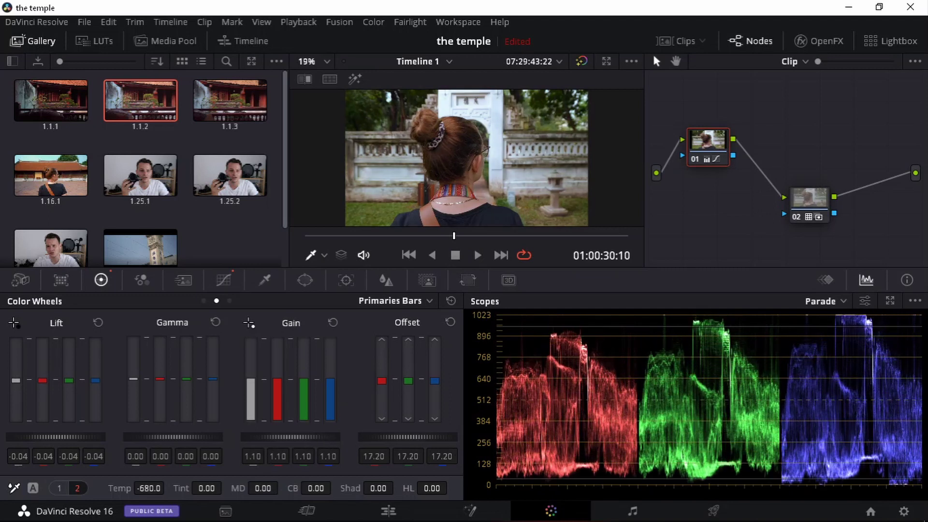
# Pull the Log Highlight master to -0.06, then set Primaries Gain to 1.11 and Gamma to 0.01
pyautogui.click(229, 302)
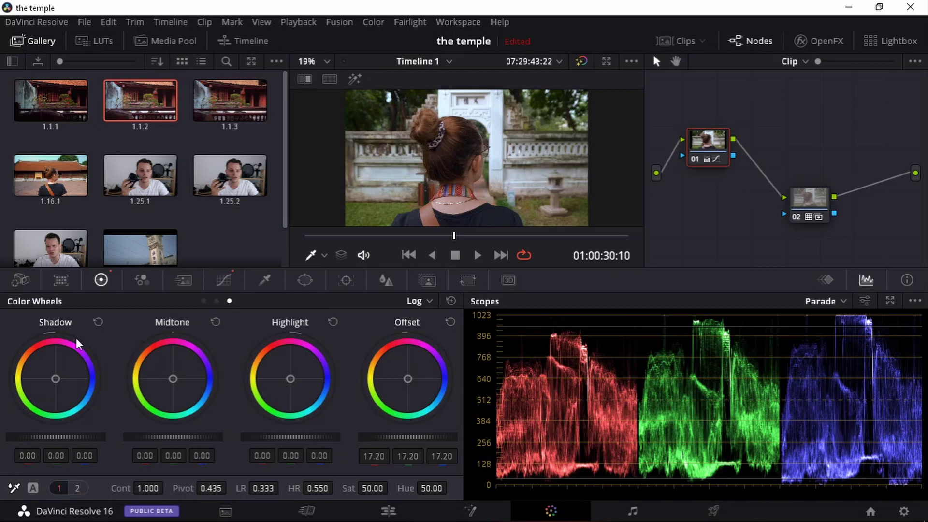
pyautogui.moveTo(335, 435); pyautogui.dragTo(304, 436)
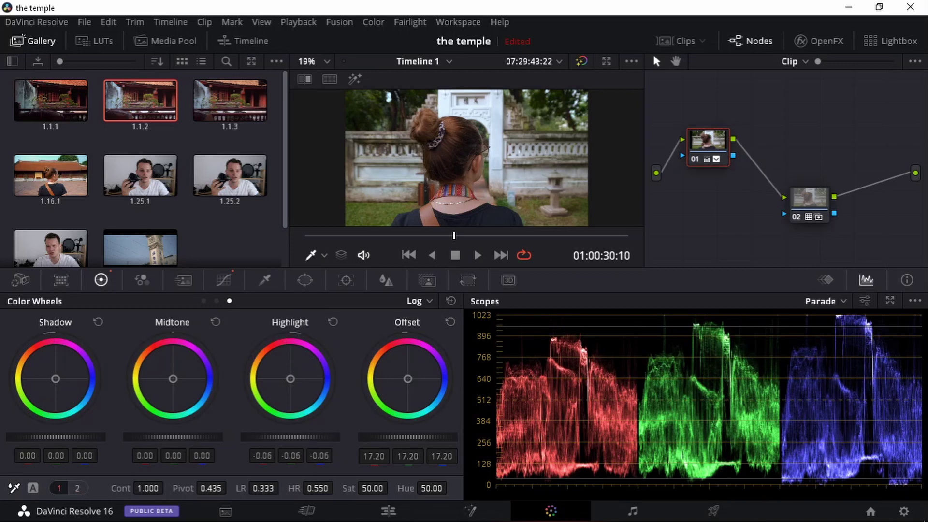
pyautogui.click(204, 301)
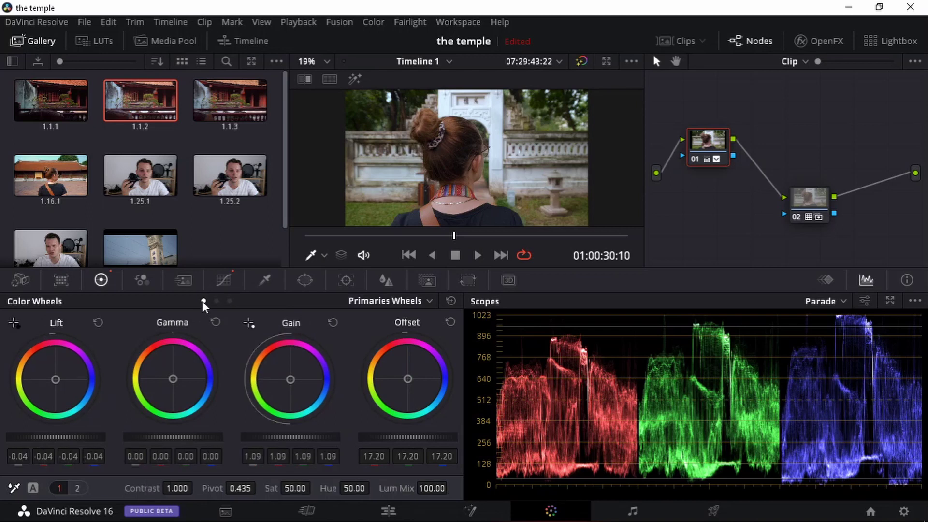
pyautogui.moveTo(278, 434); pyautogui.dragTo(290, 435)
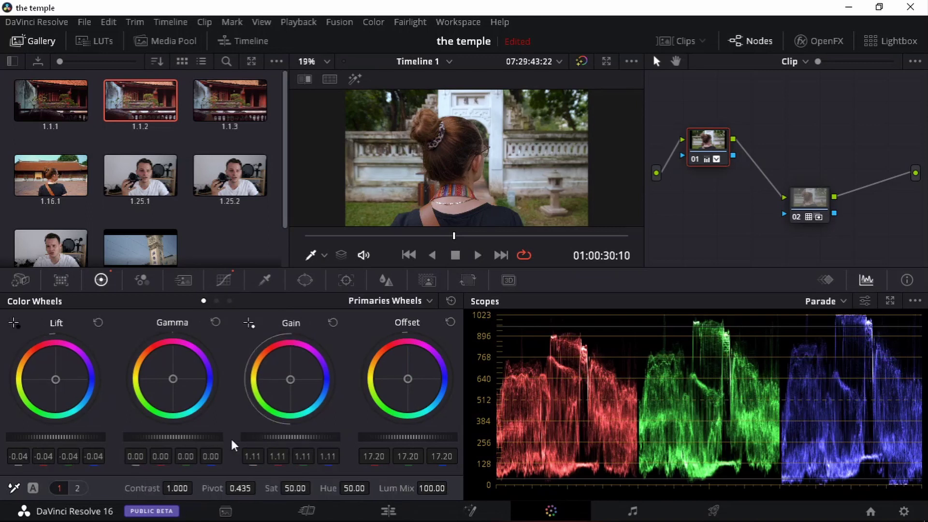
pyautogui.moveTo(173, 436); pyautogui.dragTo(179, 437)
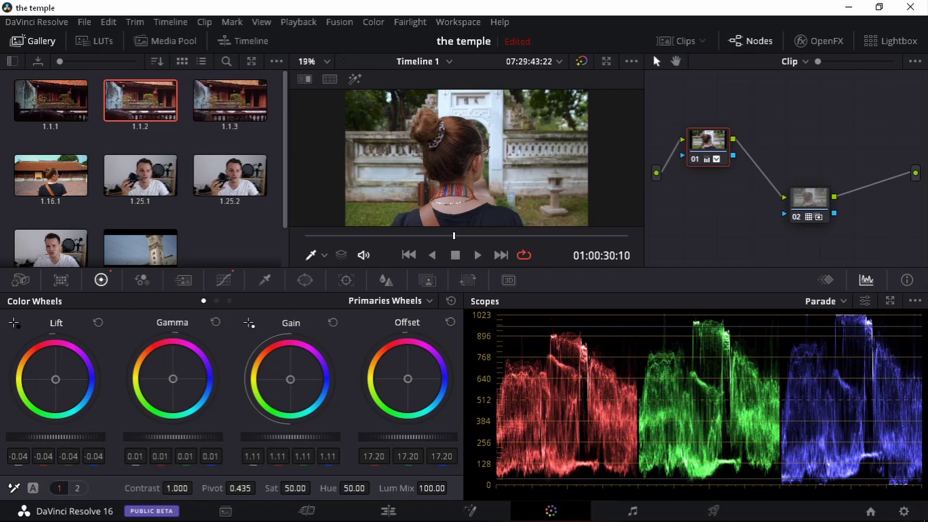